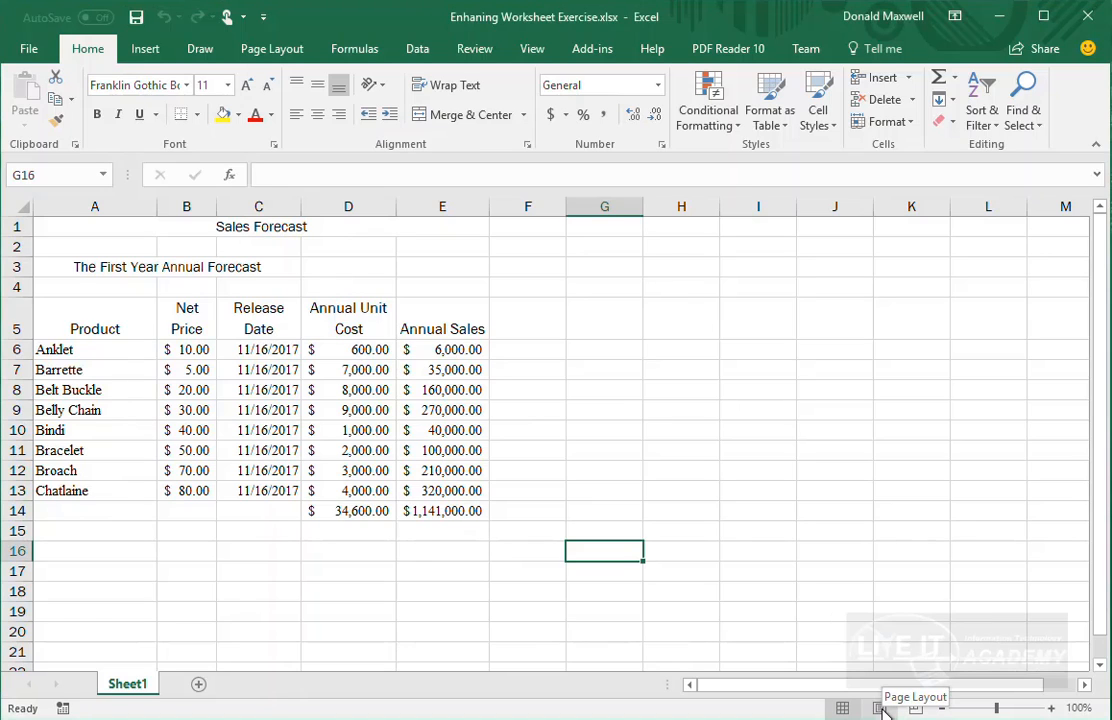
- Switch the worksheet to Page Layout view and widen the Annual Sales column slightly
left_click(879, 708)
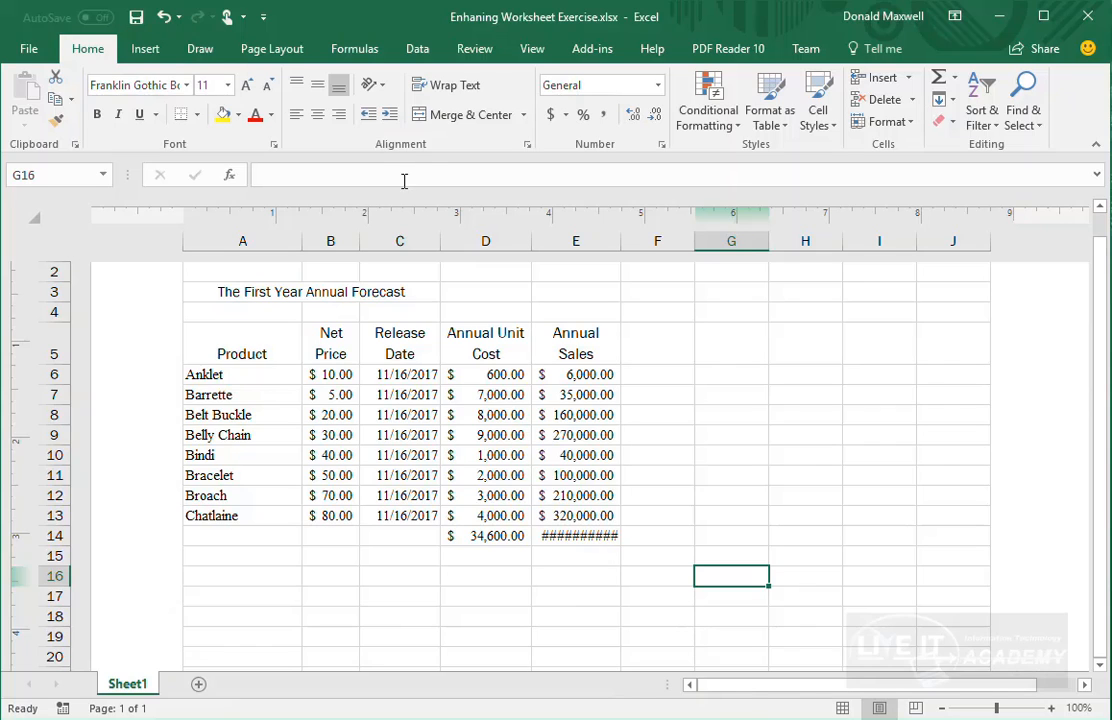
left_click(531, 50)
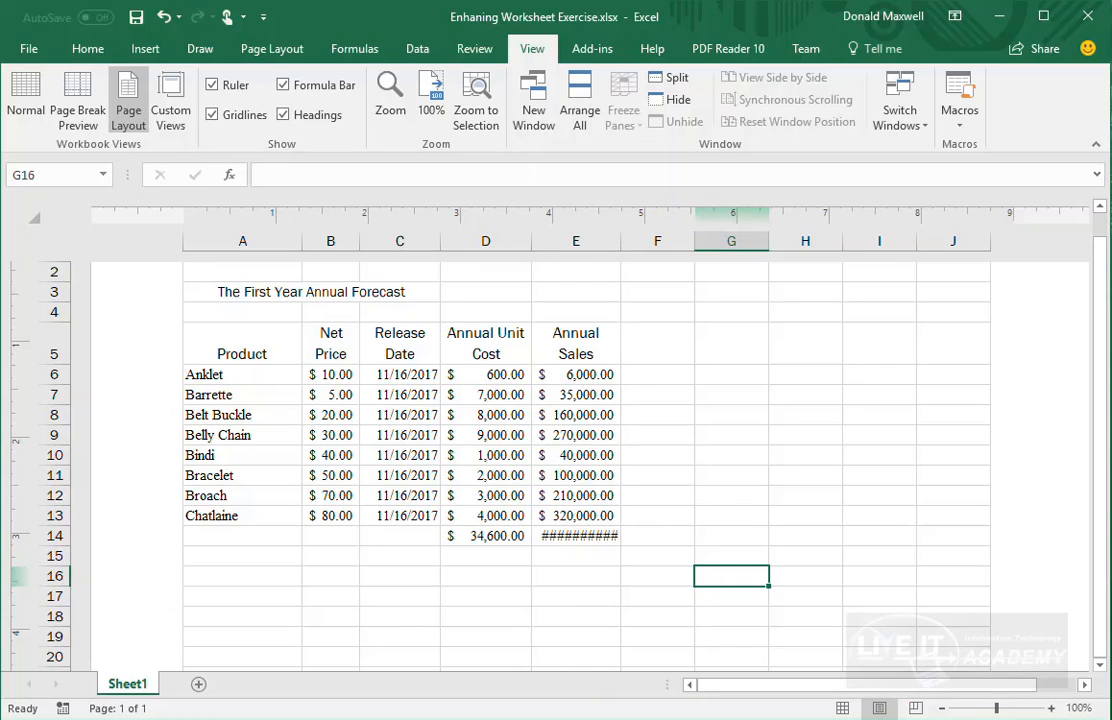
left_click_drag(619, 242, 626, 241)
- Examine the left, center and right sections of the page header, and return to the worksheet cells
scroll(790, 410, "up", 2)
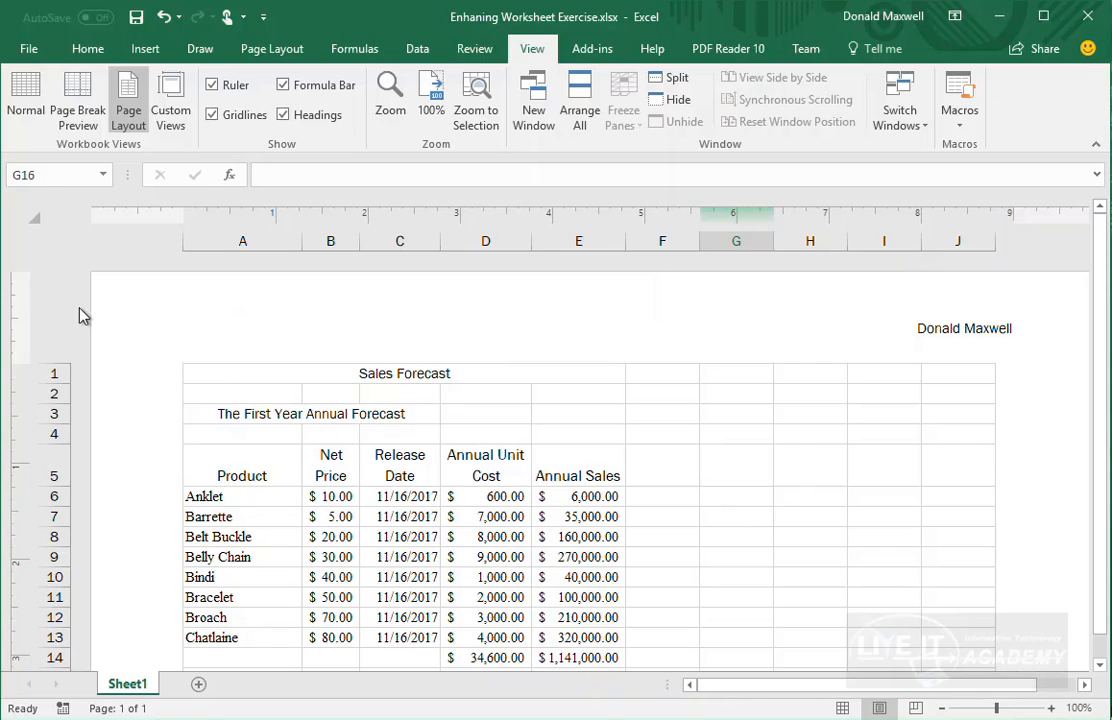
left_click(309, 350)
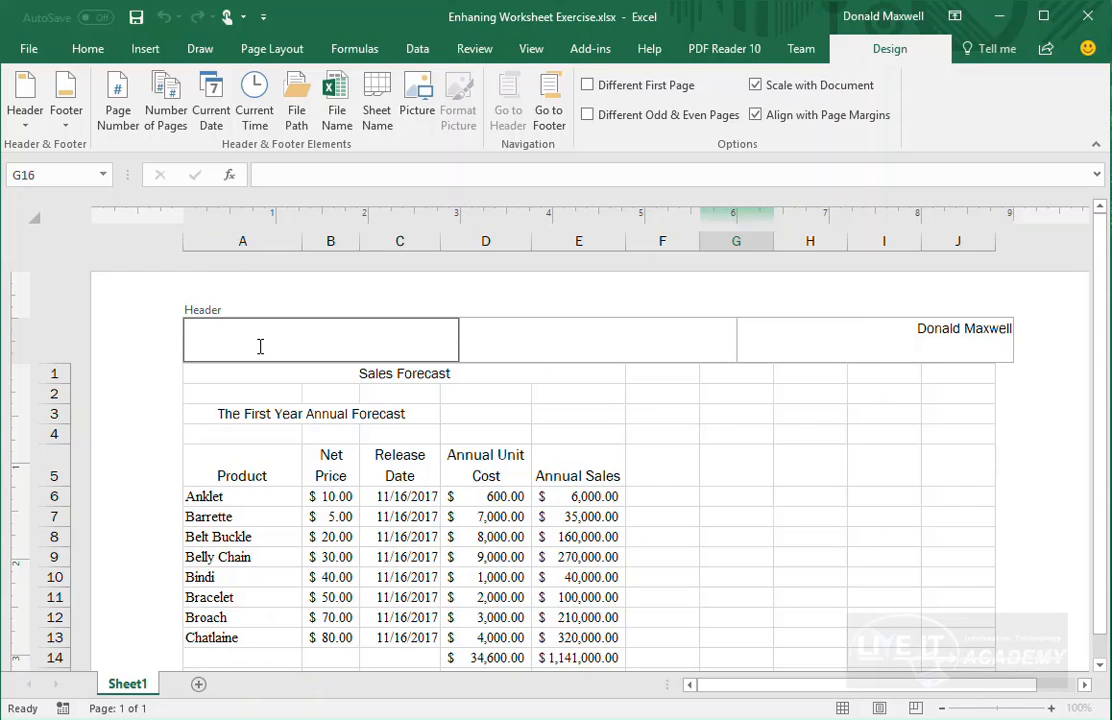
key("Tab")
key("Tab")
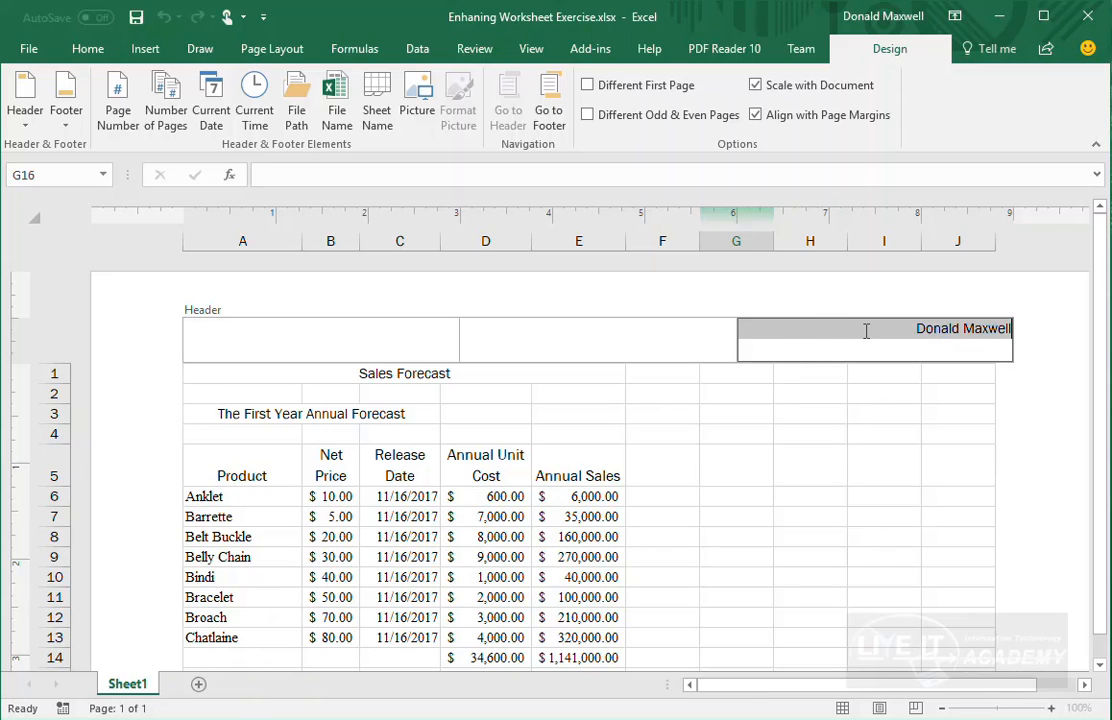
key("Tab")
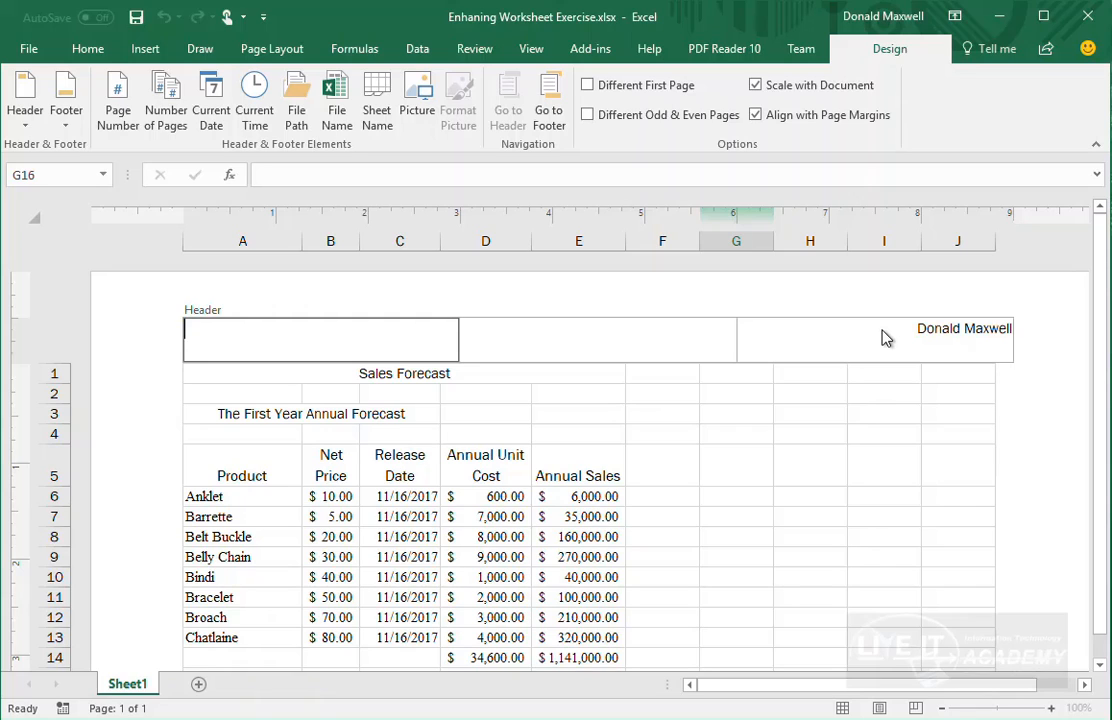
key("Tab")
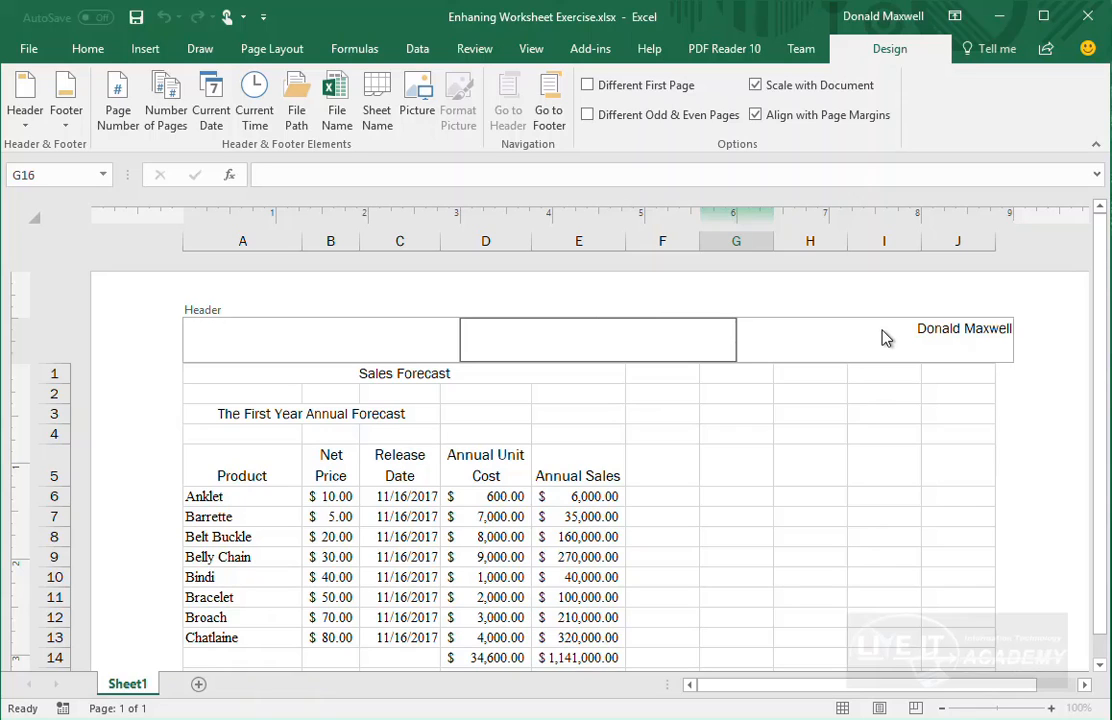
key("Tab")
key("Tab")
key("Tab")
key("Tab")
left_click(268, 340)
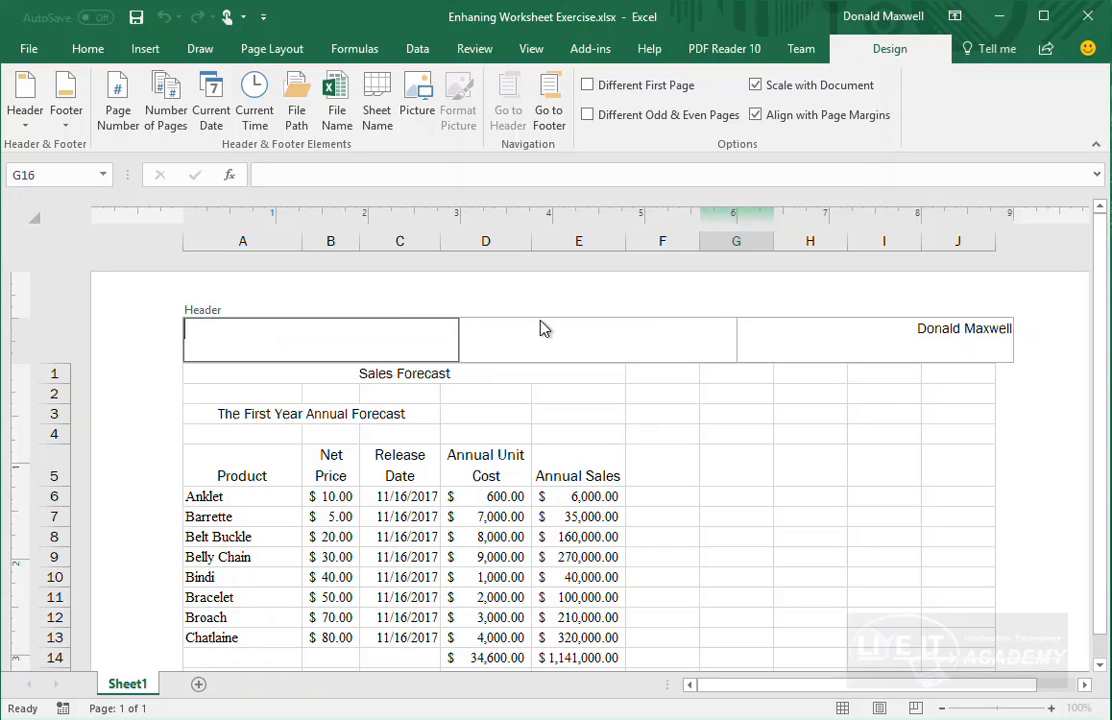
left_click(551, 325)
left_click(816, 343)
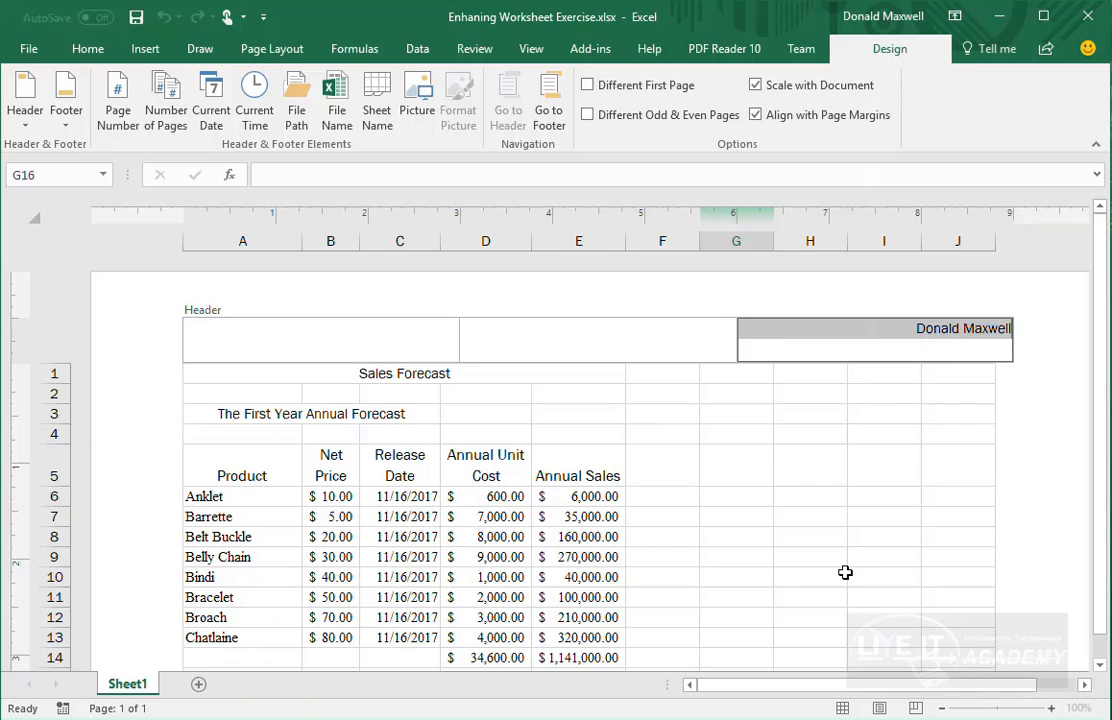
left_click(779, 441)
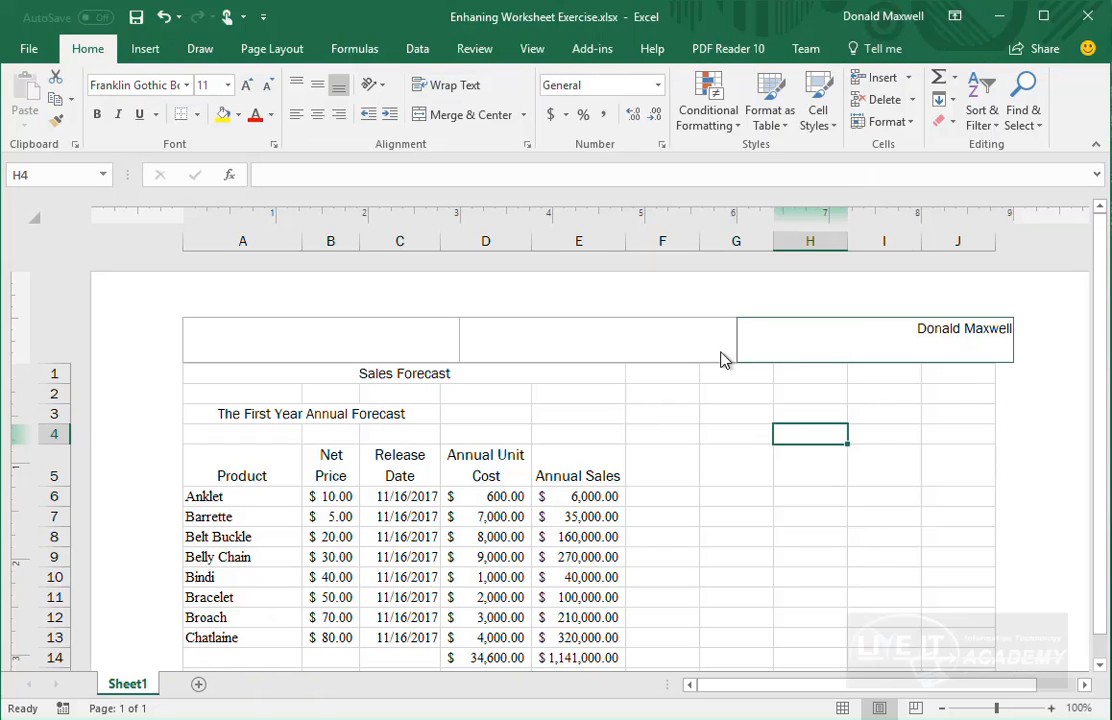
- Go from the header to the footer and examine the field codes in its left and right sections
left_click(812, 347)
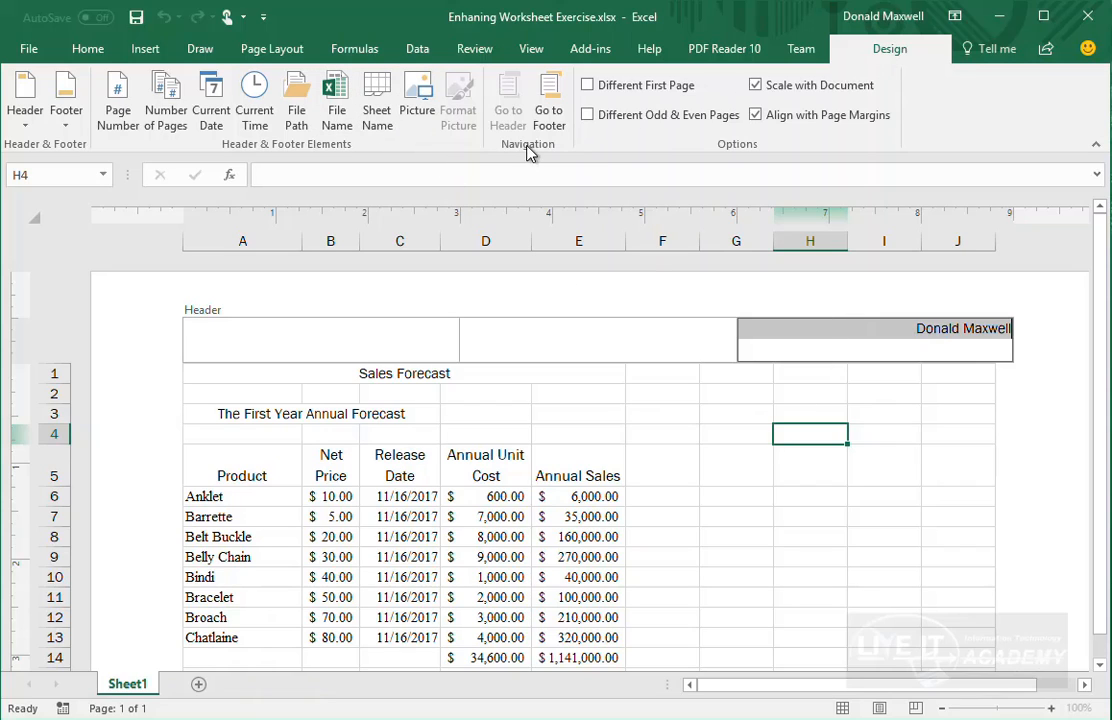
left_click(548, 118)
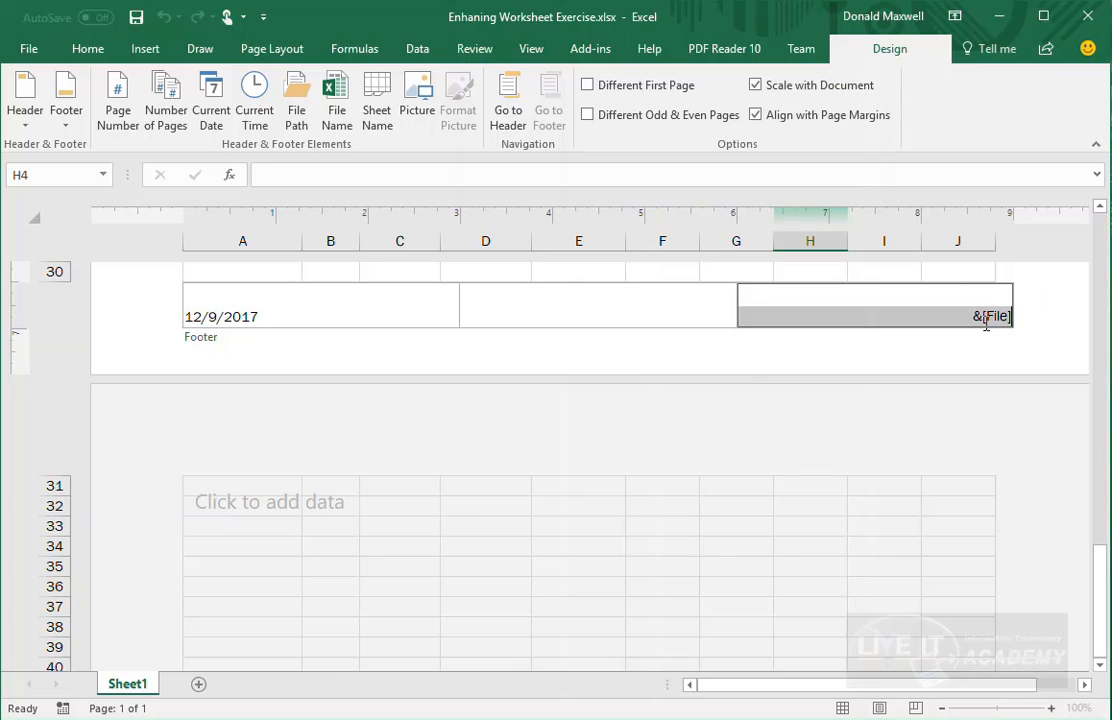
left_click(236, 322)
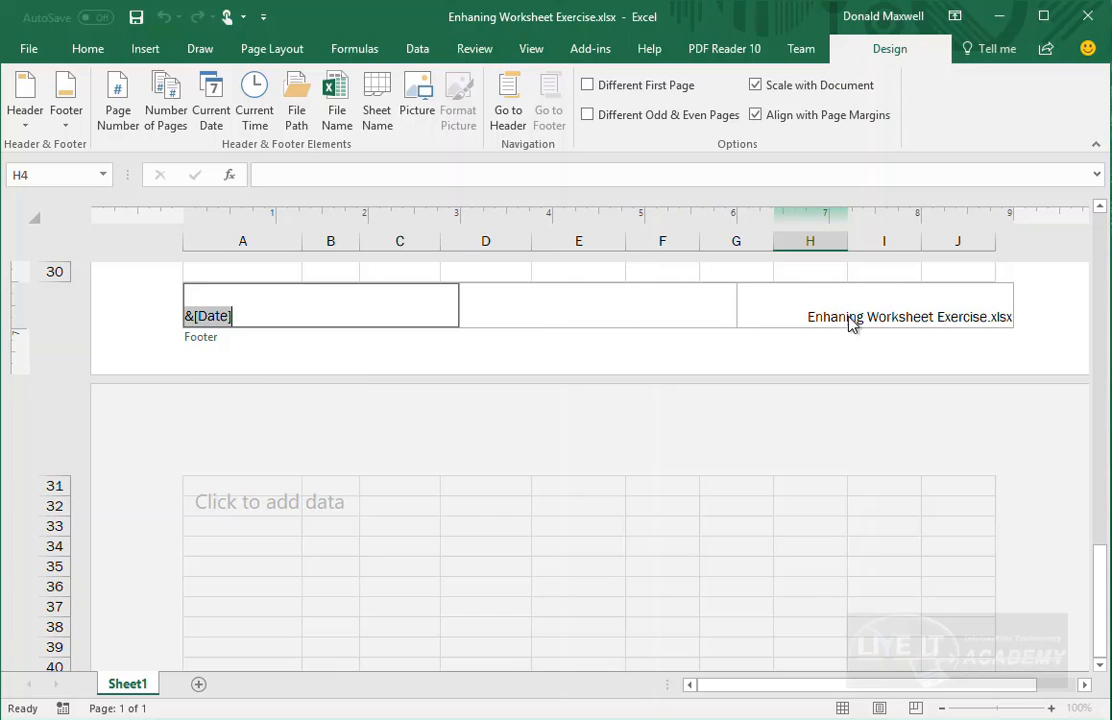
left_click(932, 316)
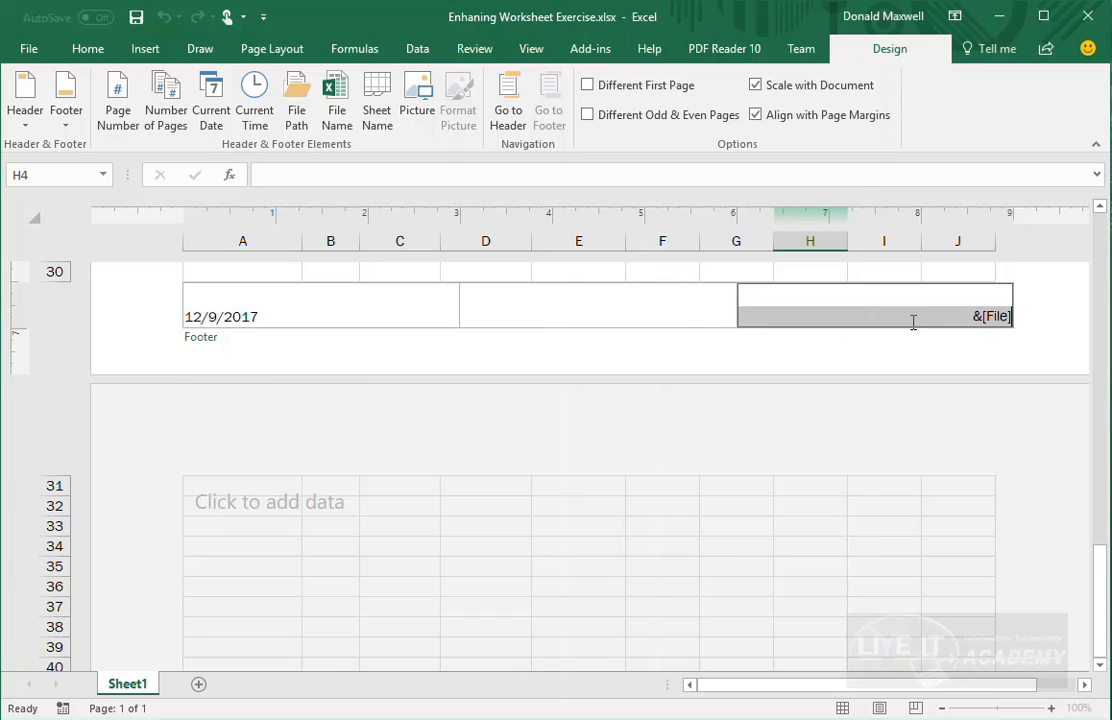
left_click(199, 316)
left_click(817, 314)
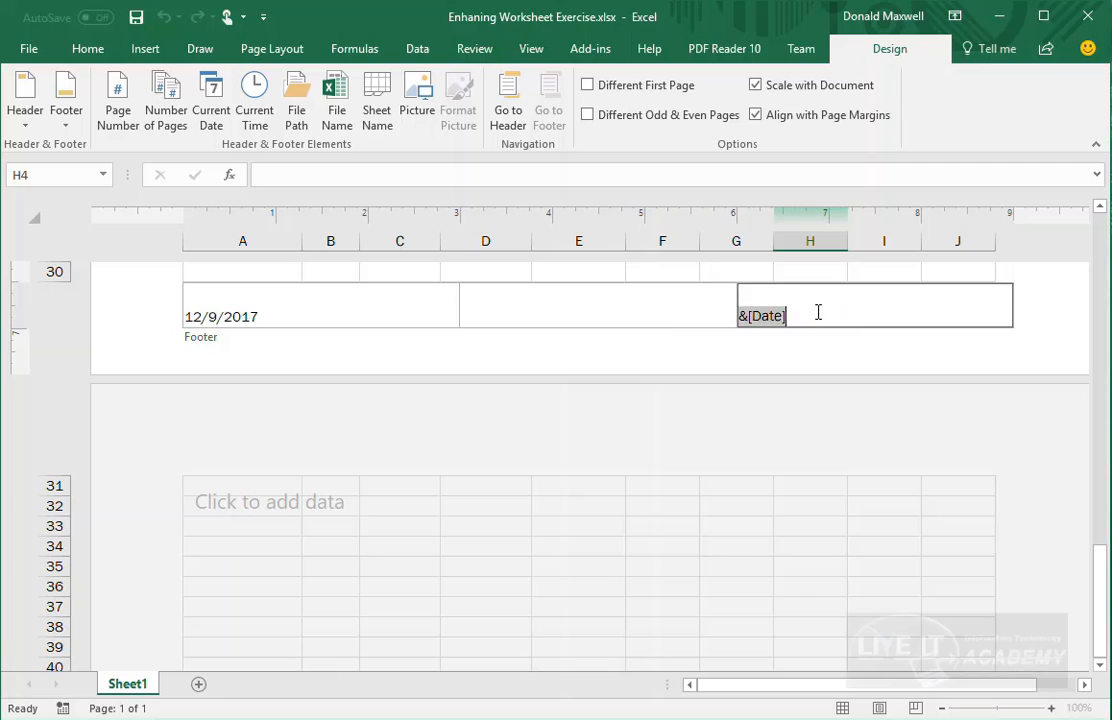
left_click(232, 318)
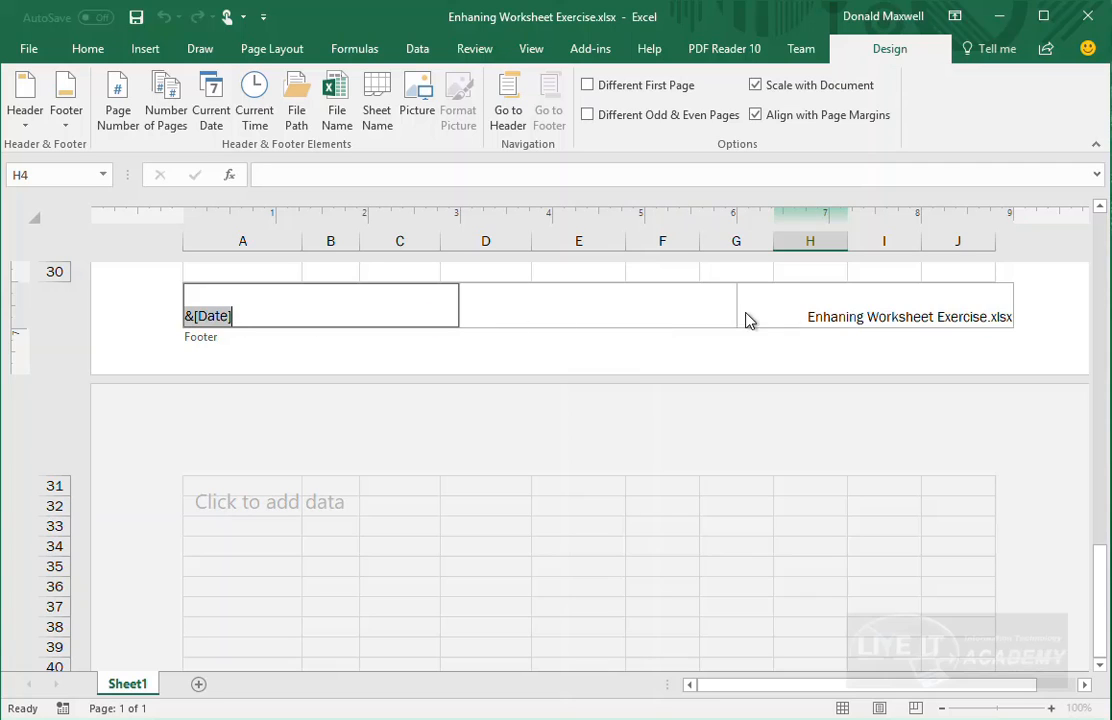
left_click(810, 318)
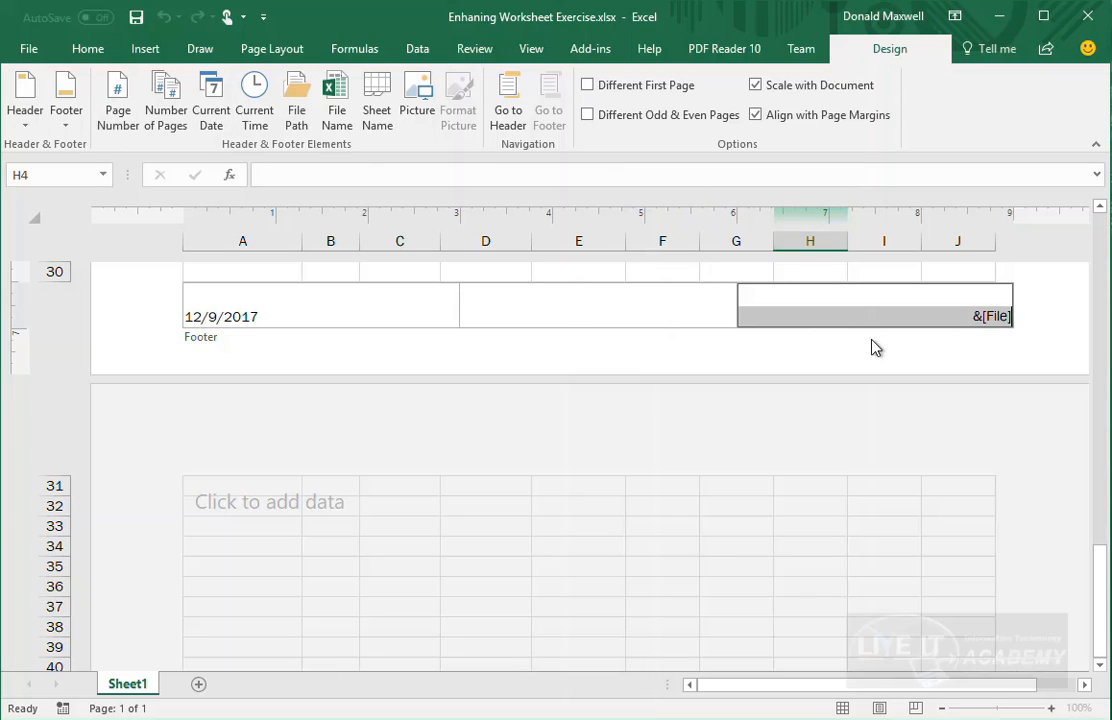
left_click(305, 315)
left_click(811, 299)
left_click(288, 313)
left_click(848, 316)
- Review the preset footer and header lists from the footer's center section, and close them without applying a preset
left_click(553, 318)
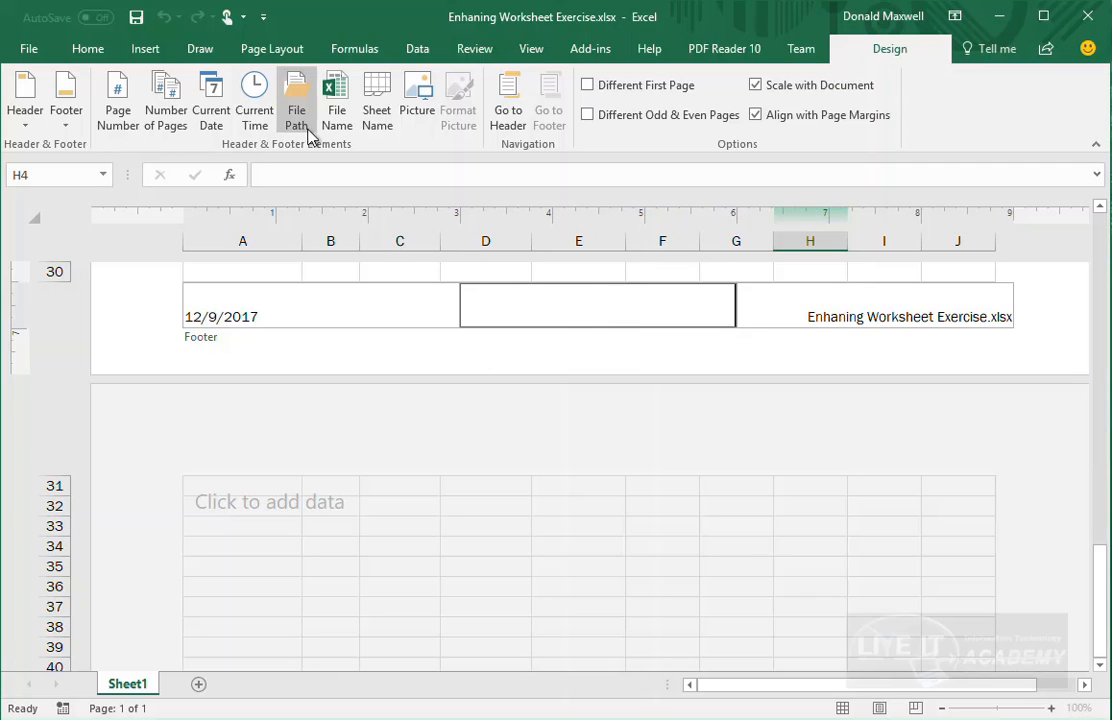
left_click(66, 126)
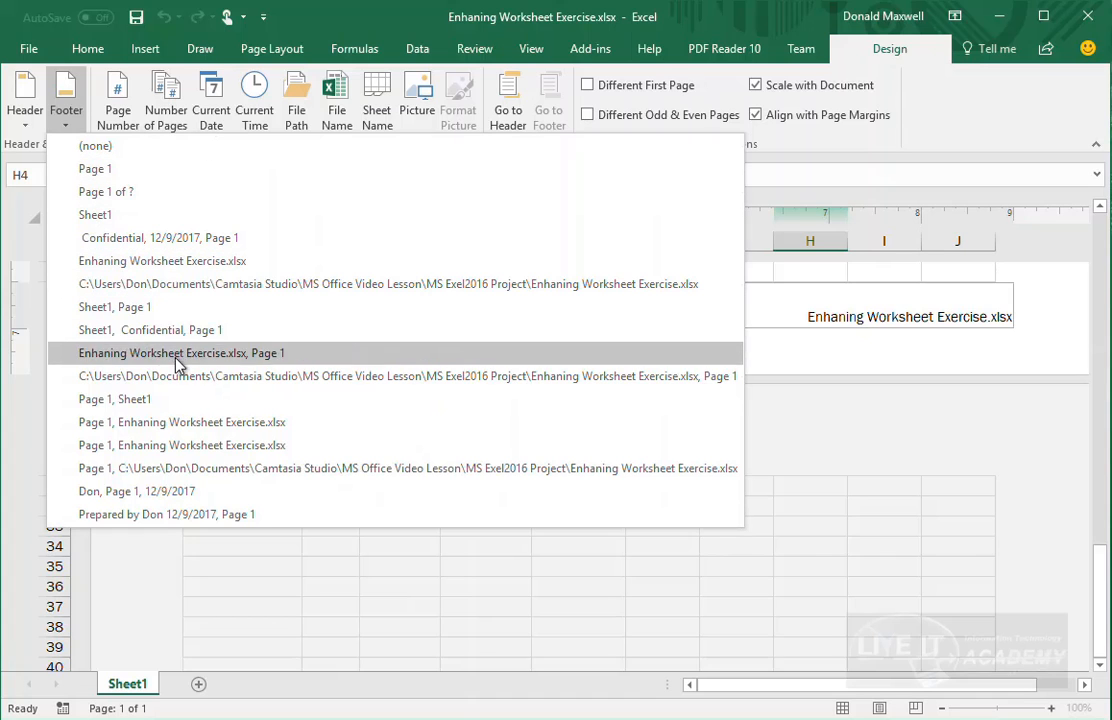
left_click(52, 115)
left_click(26, 128)
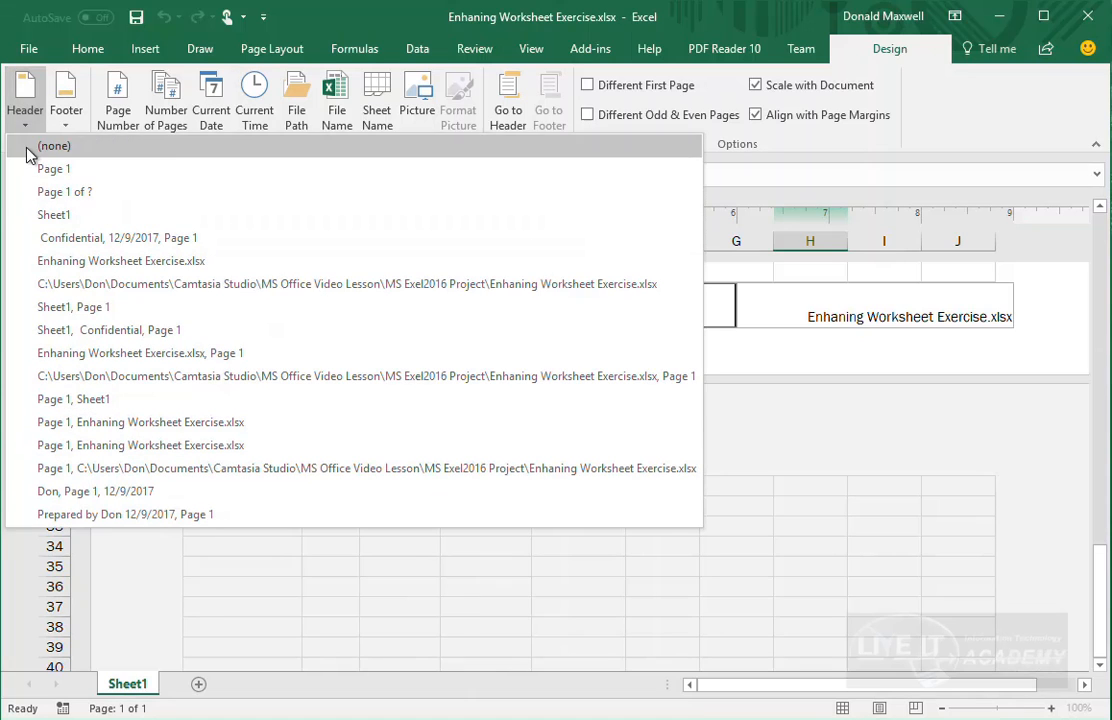
left_click(32, 105)
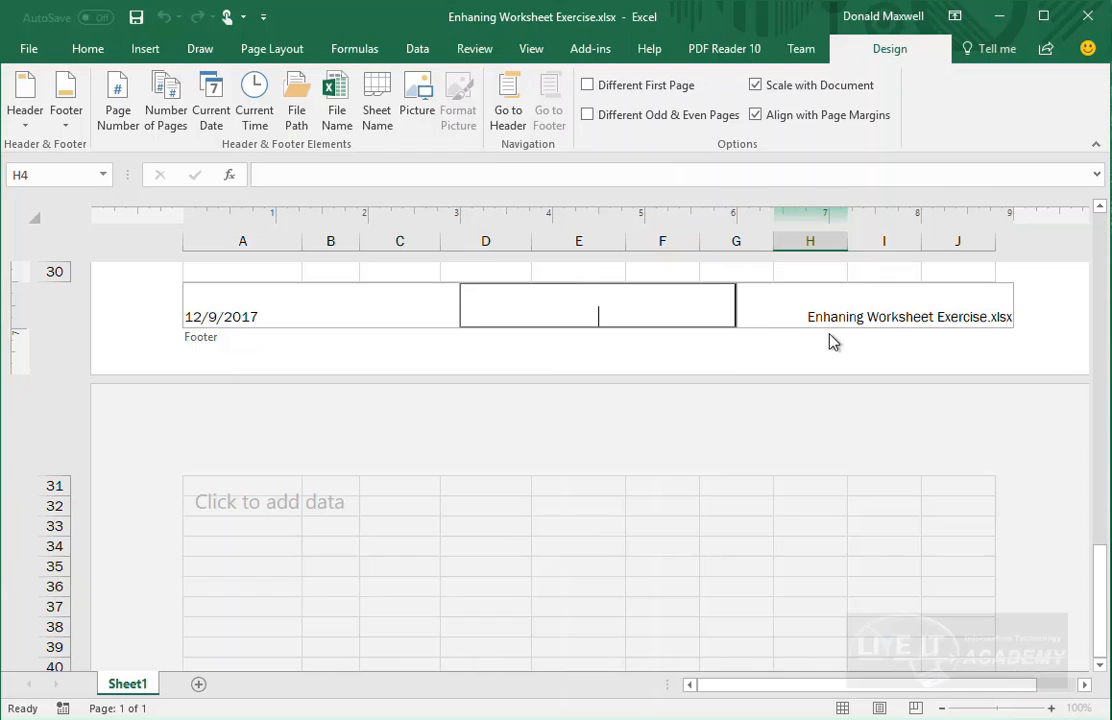
- Insert the current time into the center section of the footer
left_click(258, 322)
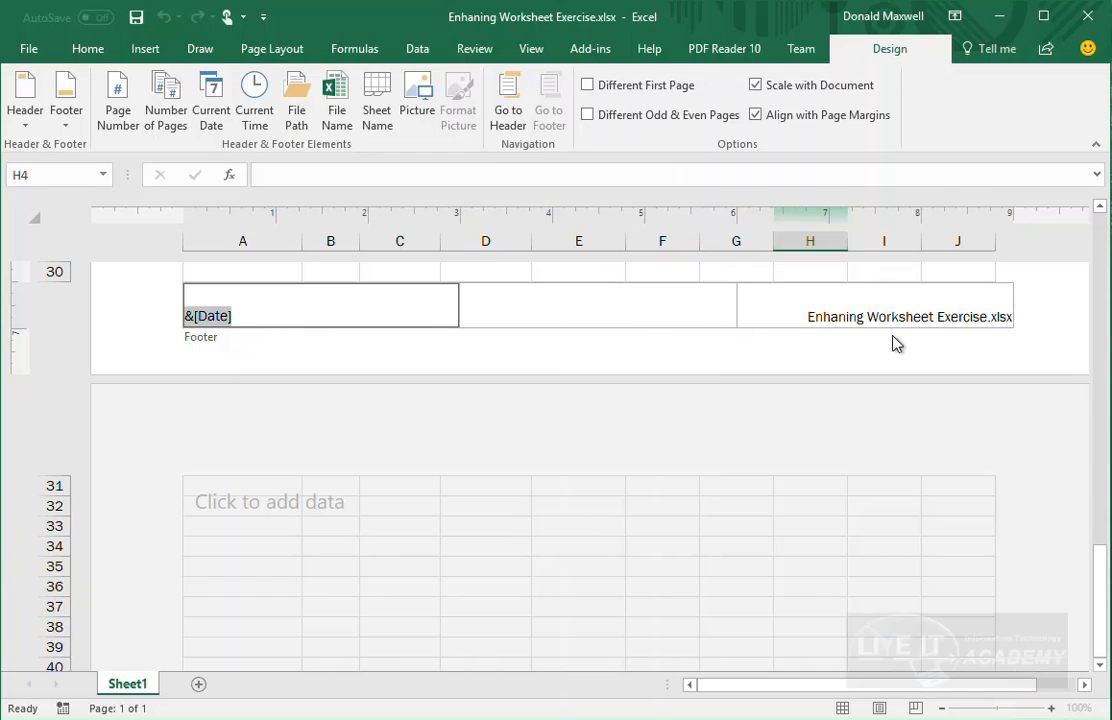
left_click(847, 313)
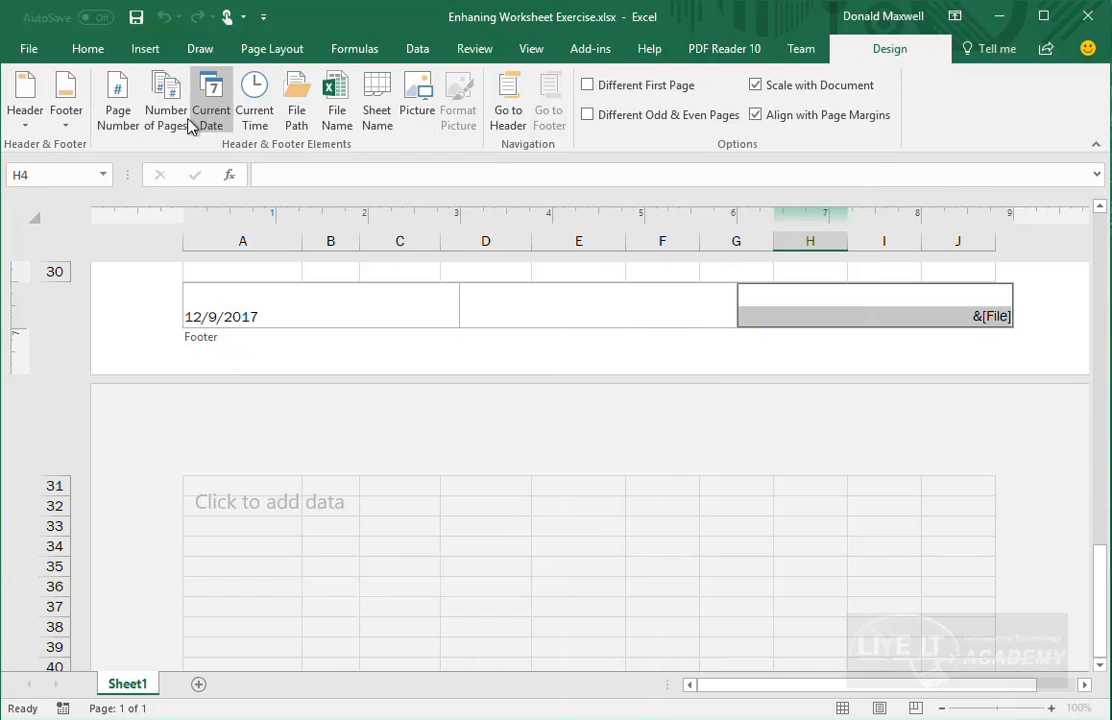
left_click(601, 310)
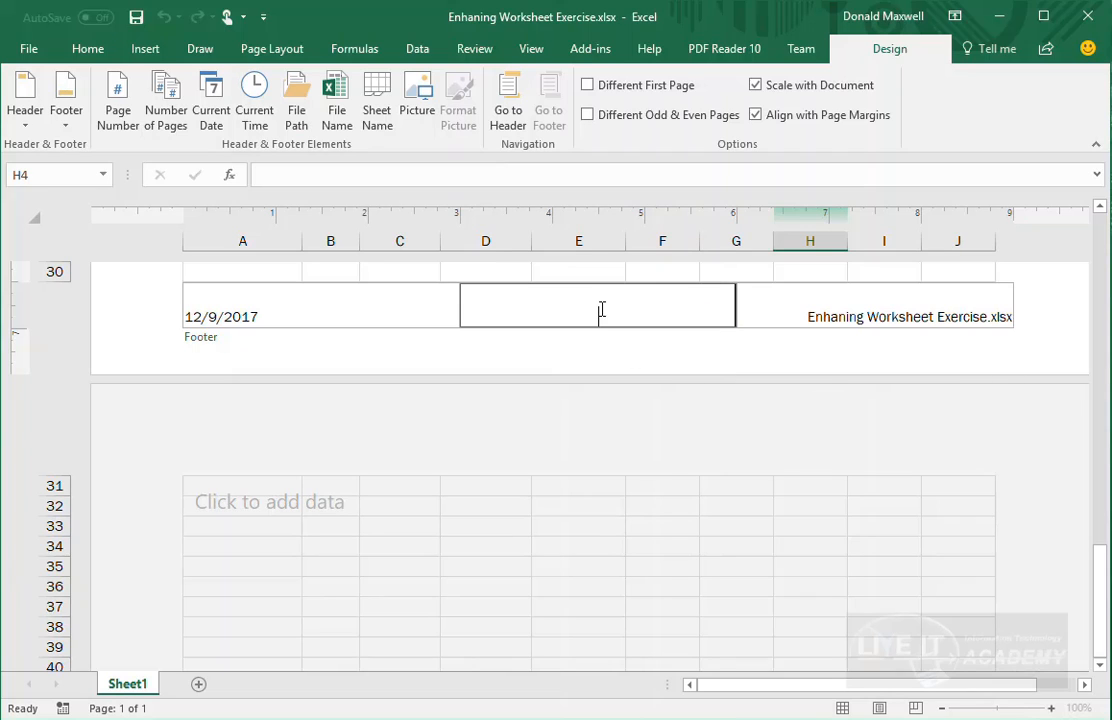
left_click(250, 102)
- Move back and forth between the header and footer to check the contents of their sections
left_click(506, 112)
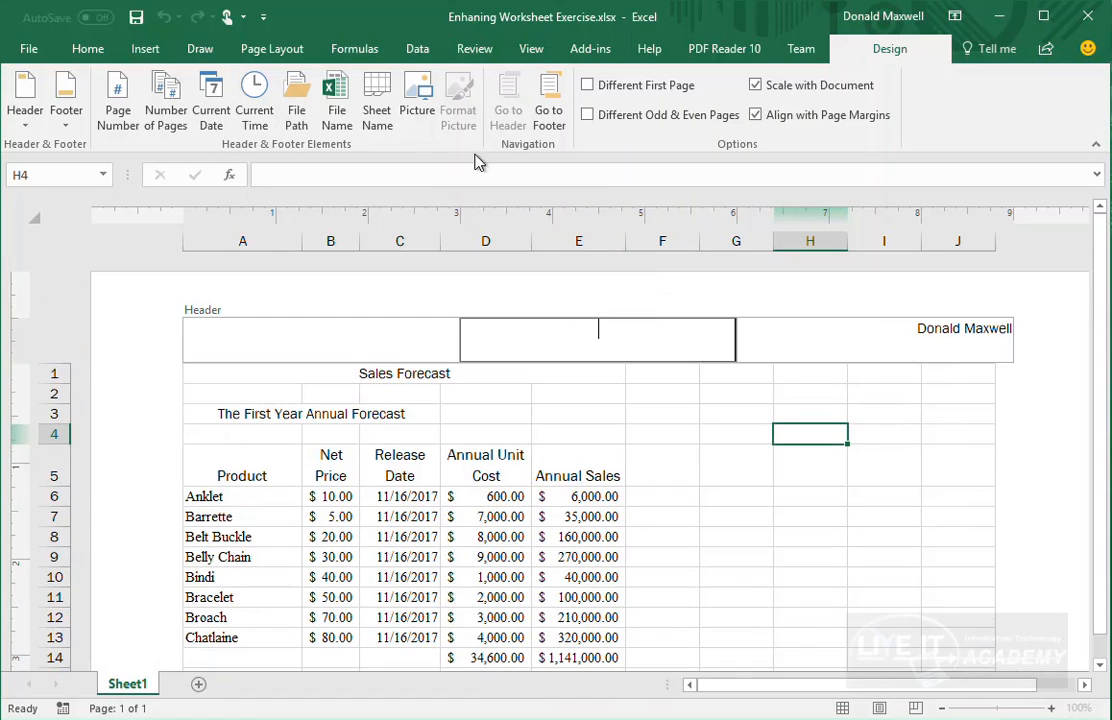
left_click(547, 118)
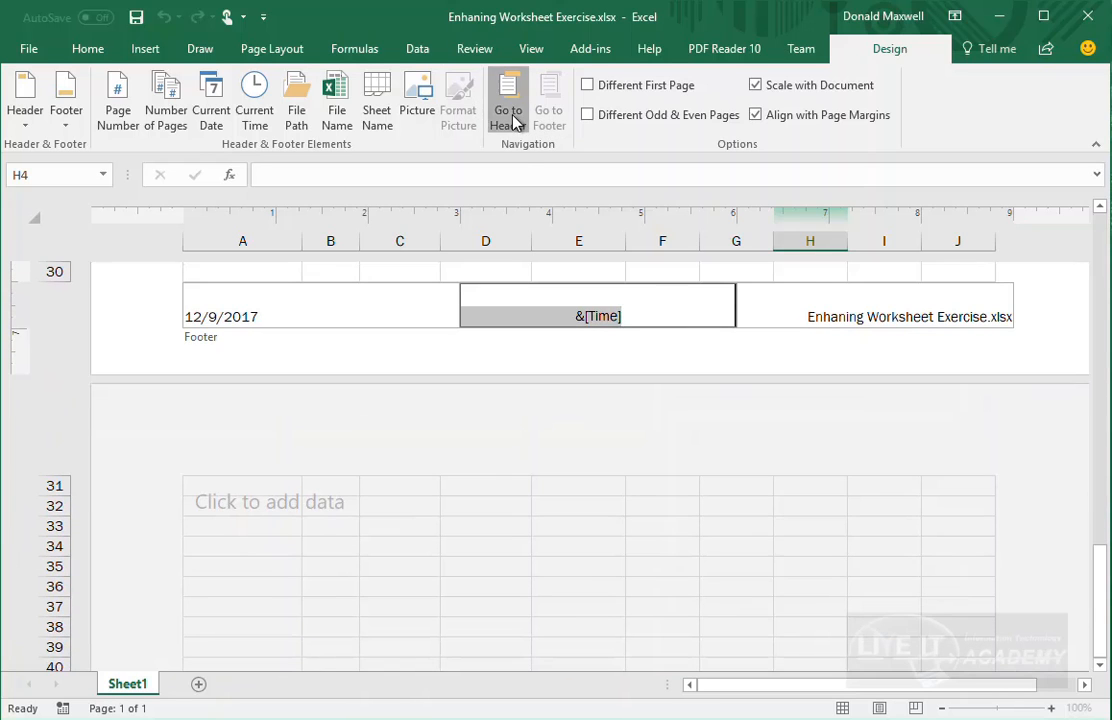
left_click(508, 112)
left_click(550, 118)
left_click(511, 95)
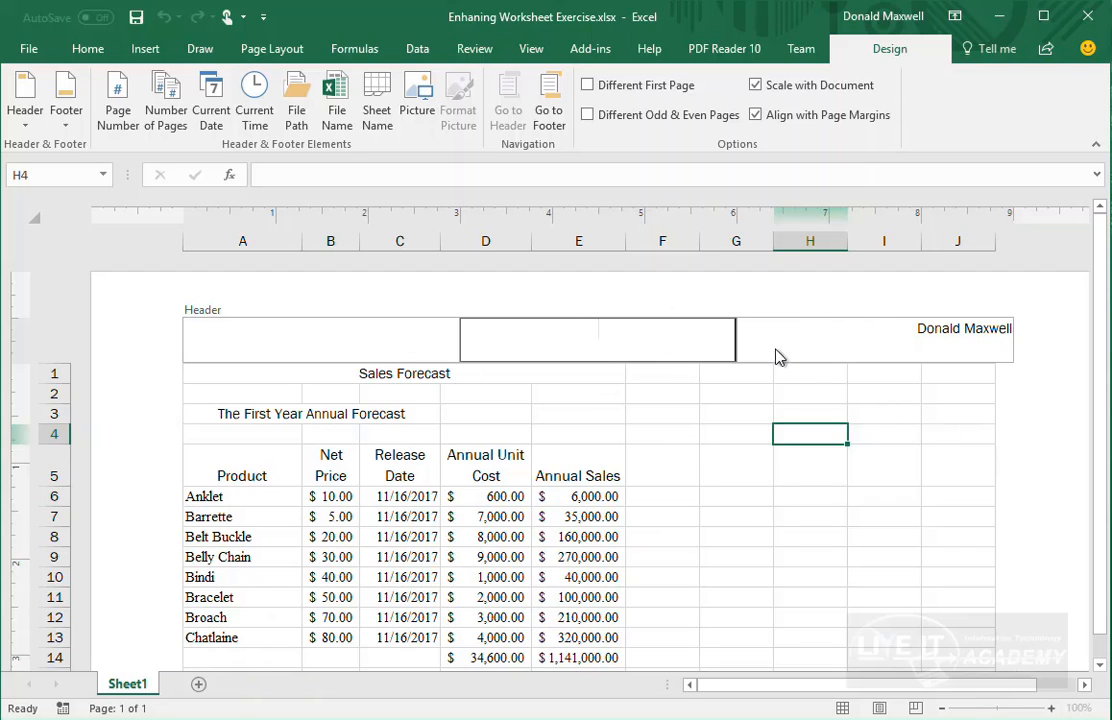
left_click(810, 347)
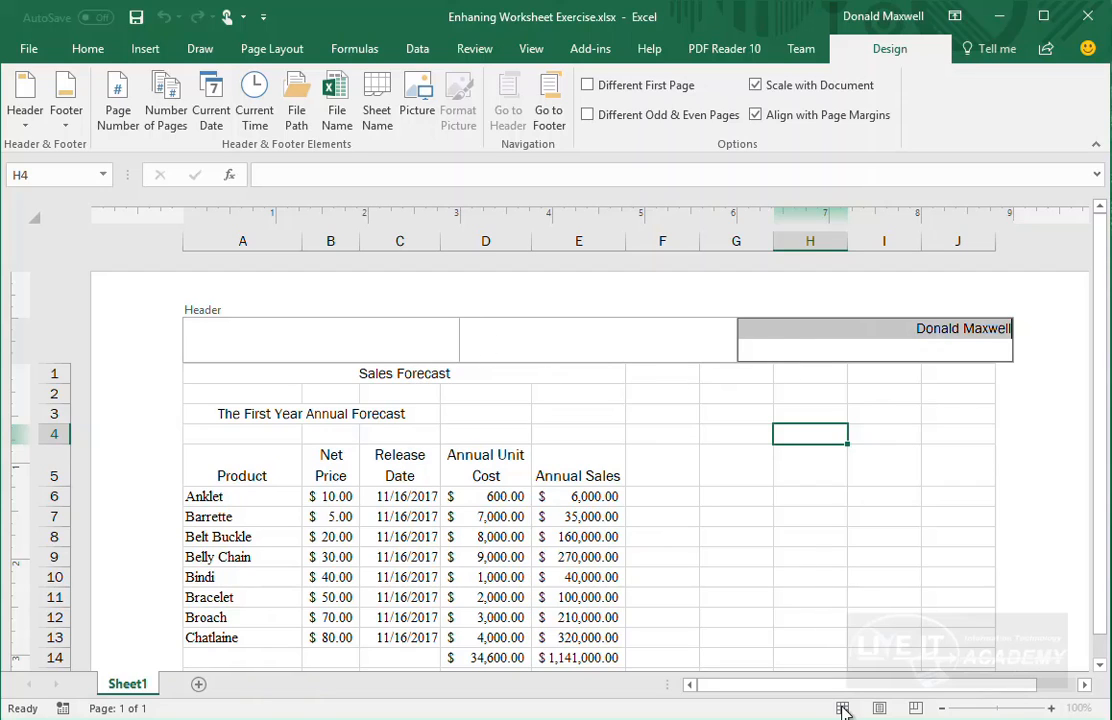
- Leave the header by selecting cell H13 and return the worksheet to Normal view
left_click(826, 640)
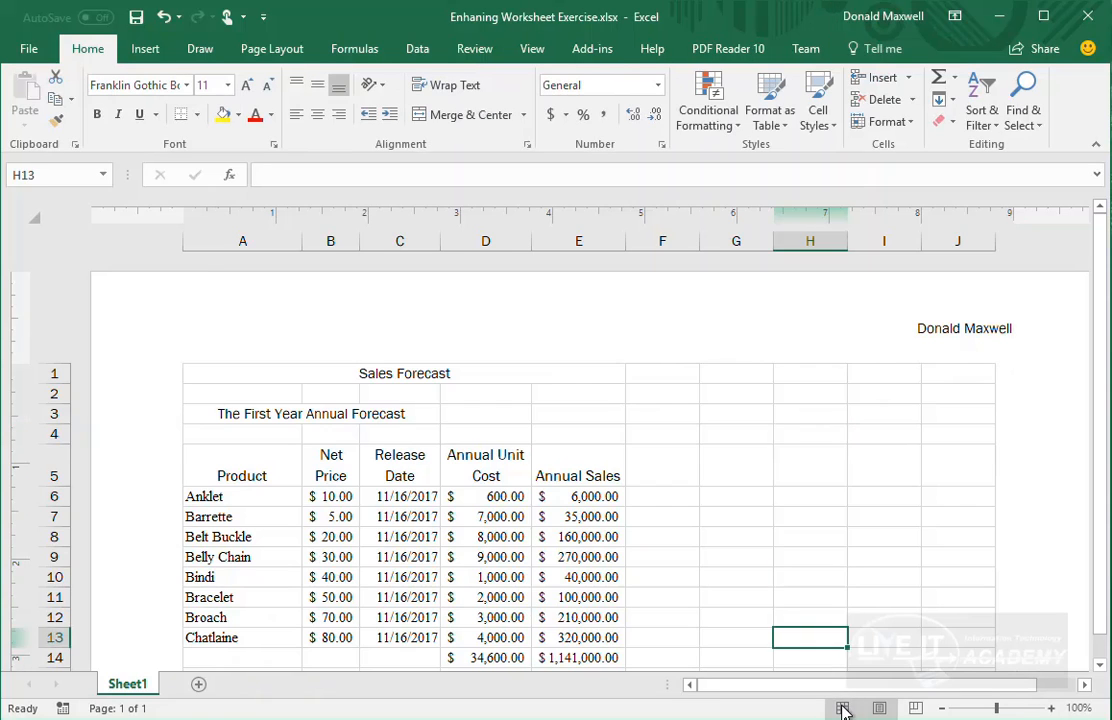
left_click(843, 708)
scroll(397, 258, "down", 6)
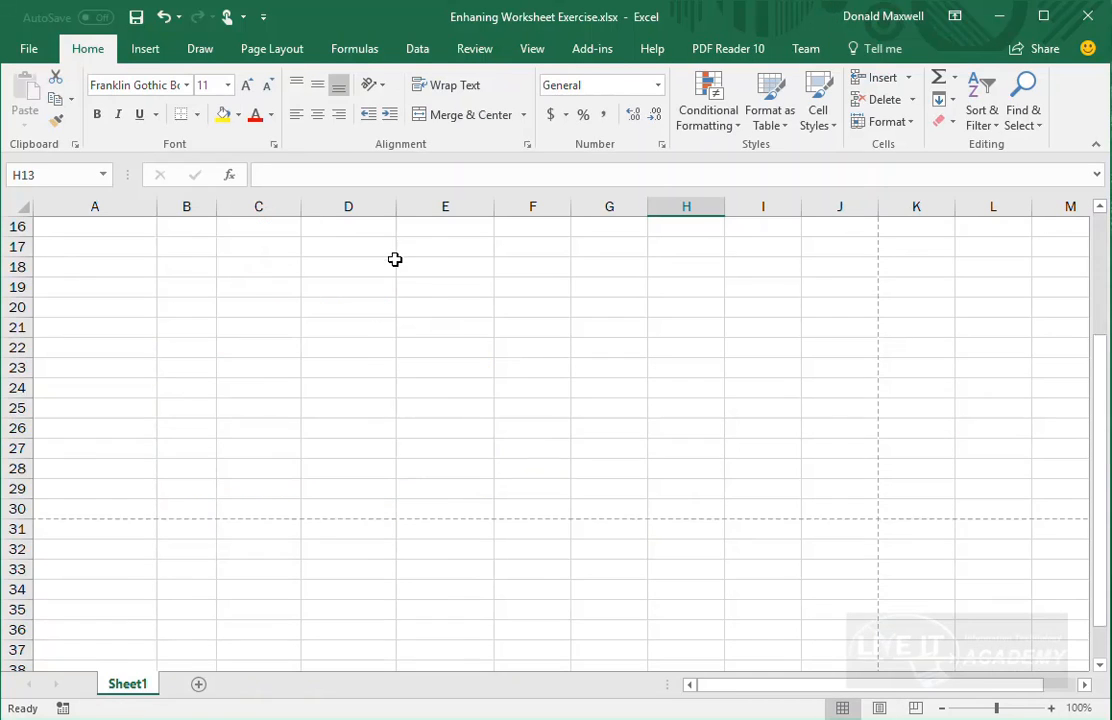
scroll(520, 280, "down", 1)
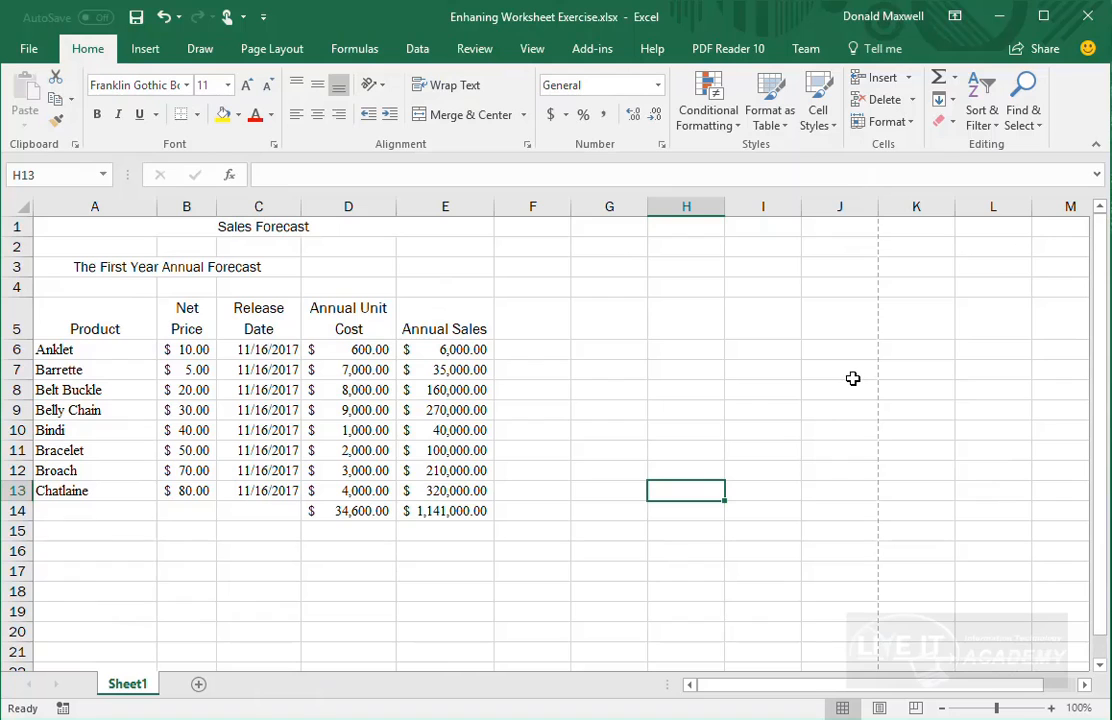
- Check the sheet in the print preview and, back in the worksheet, widen the Annual Sales column E a little more
left_click(30, 55)
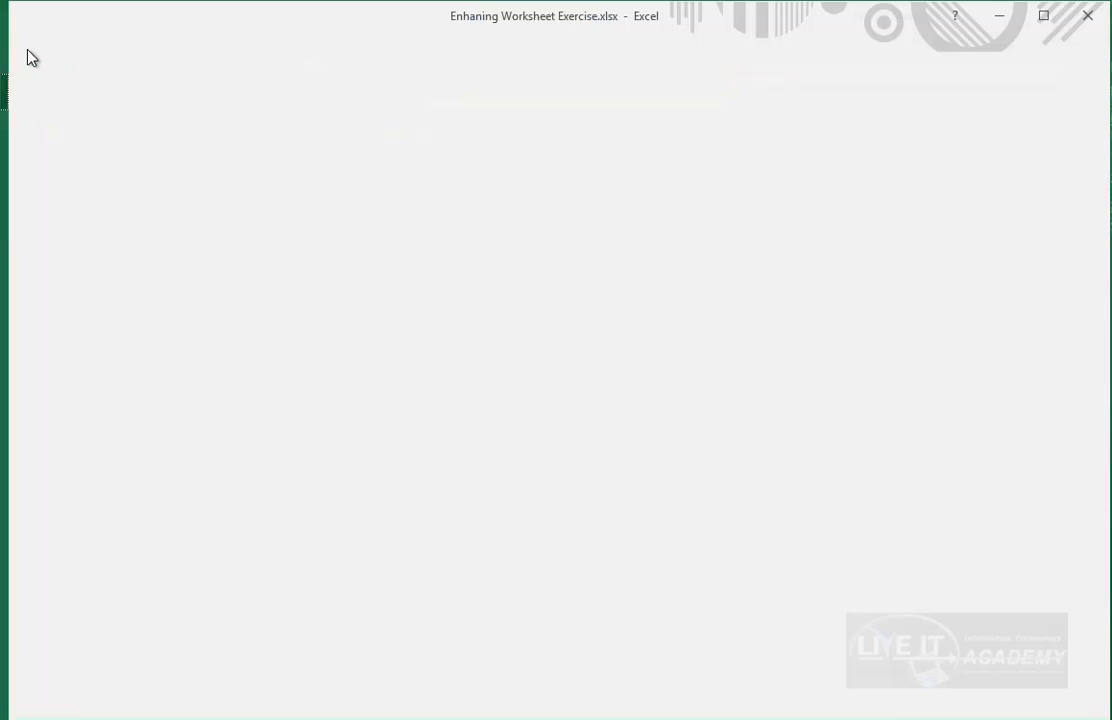
left_click(53, 284)
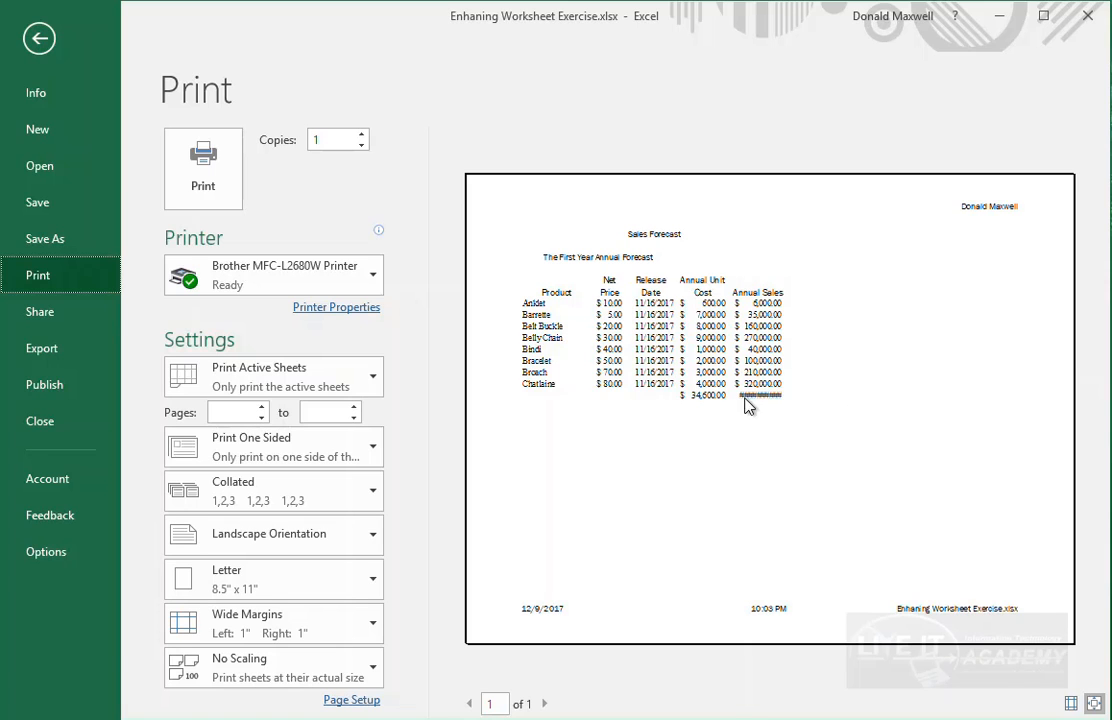
left_click(39, 38)
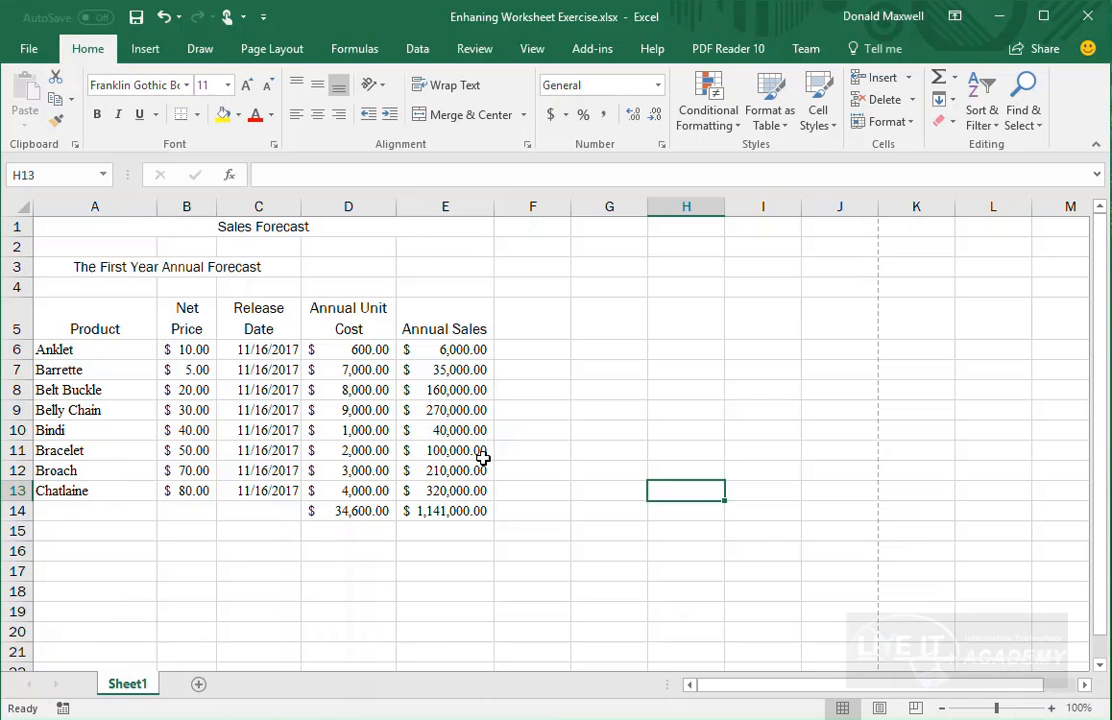
left_click_drag(497, 211, 504, 207)
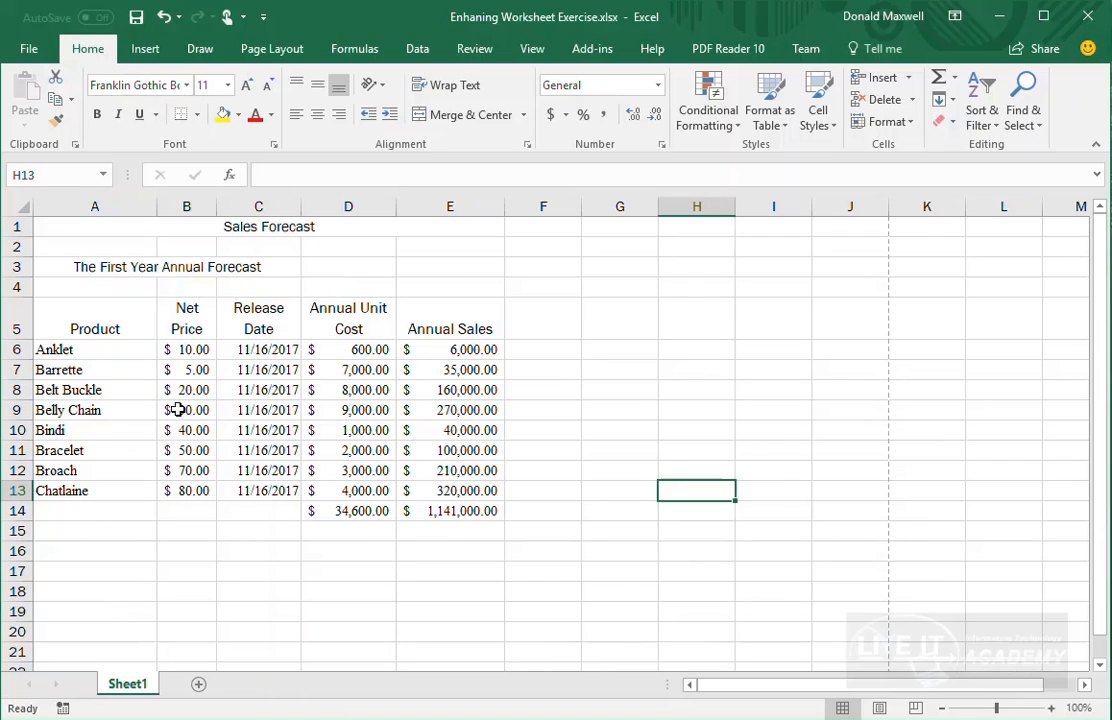
- Apply the Banded theme to the workbook
left_click(252, 52)
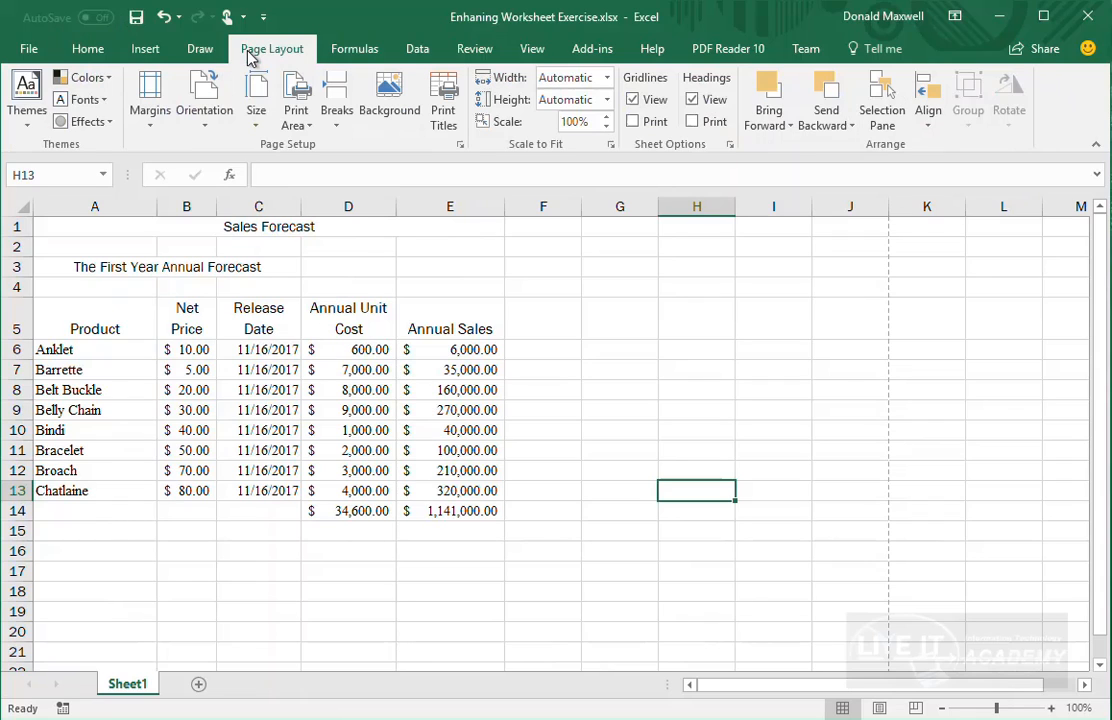
left_click(29, 128)
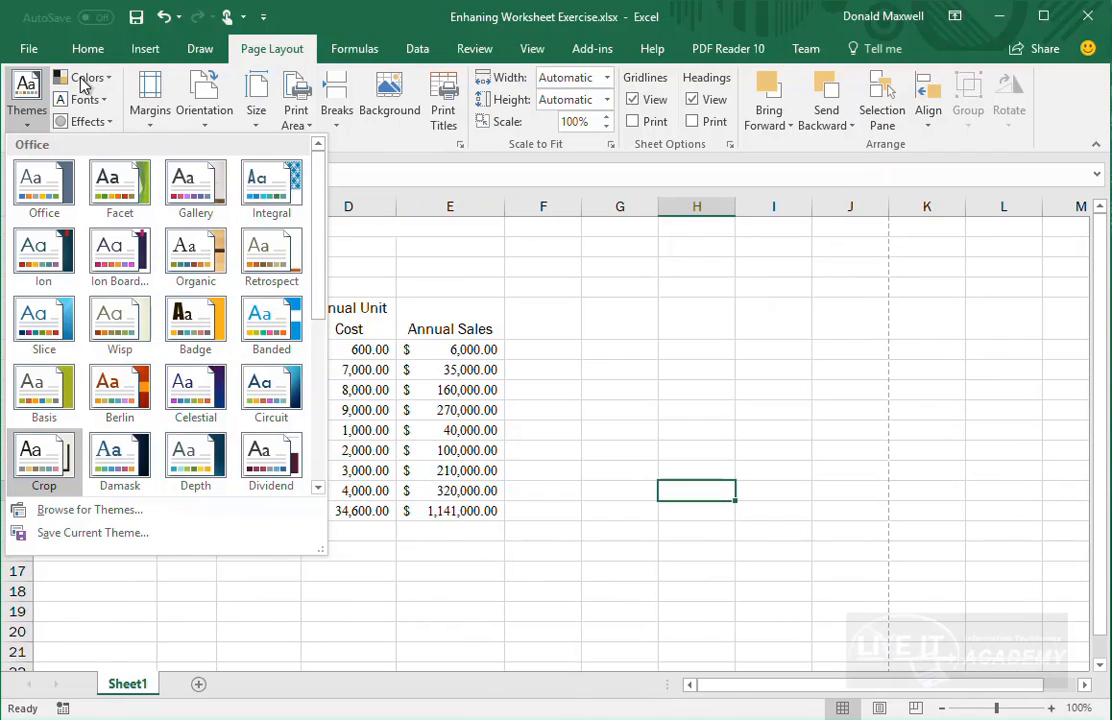
left_click(281, 340)
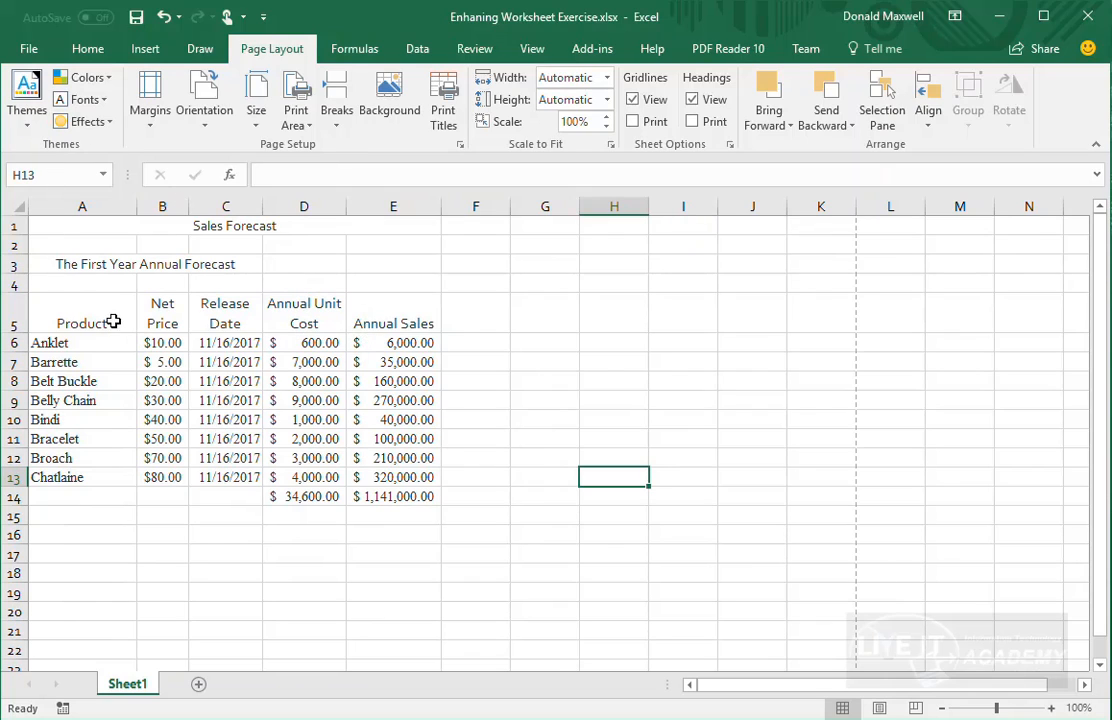
- Reapply the Banded theme with the header cells A5:E5 selected, and fill those cells with the standard light green color
left_click_drag(82, 322, 387, 316)
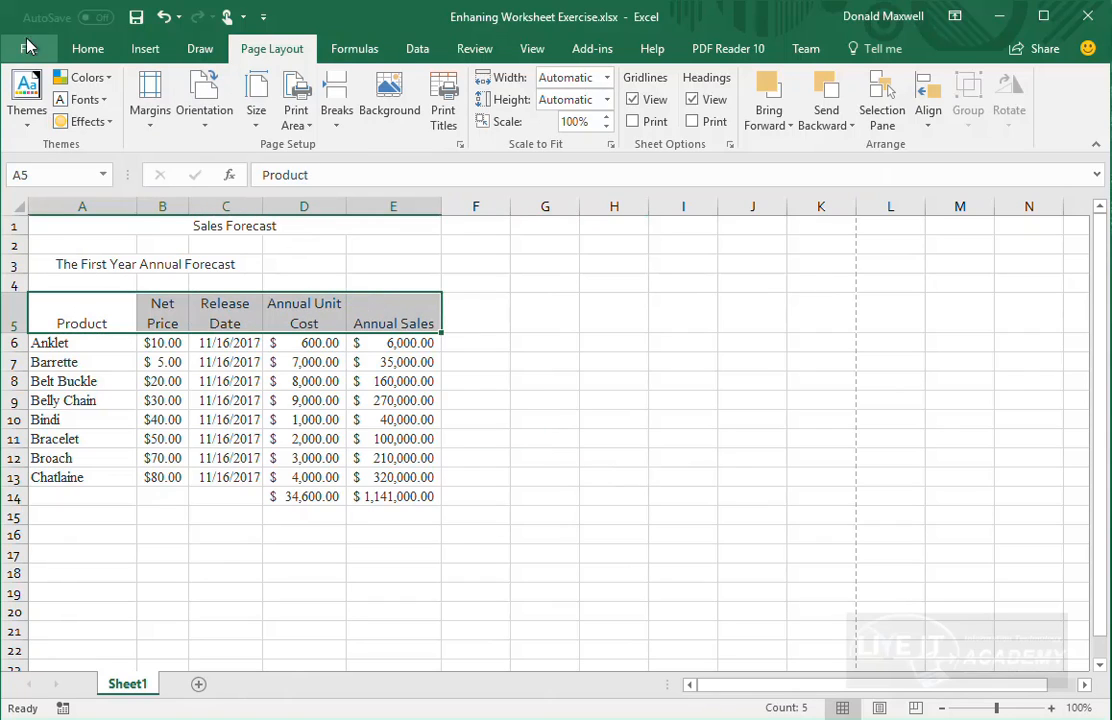
left_click(27, 108)
left_click(253, 337)
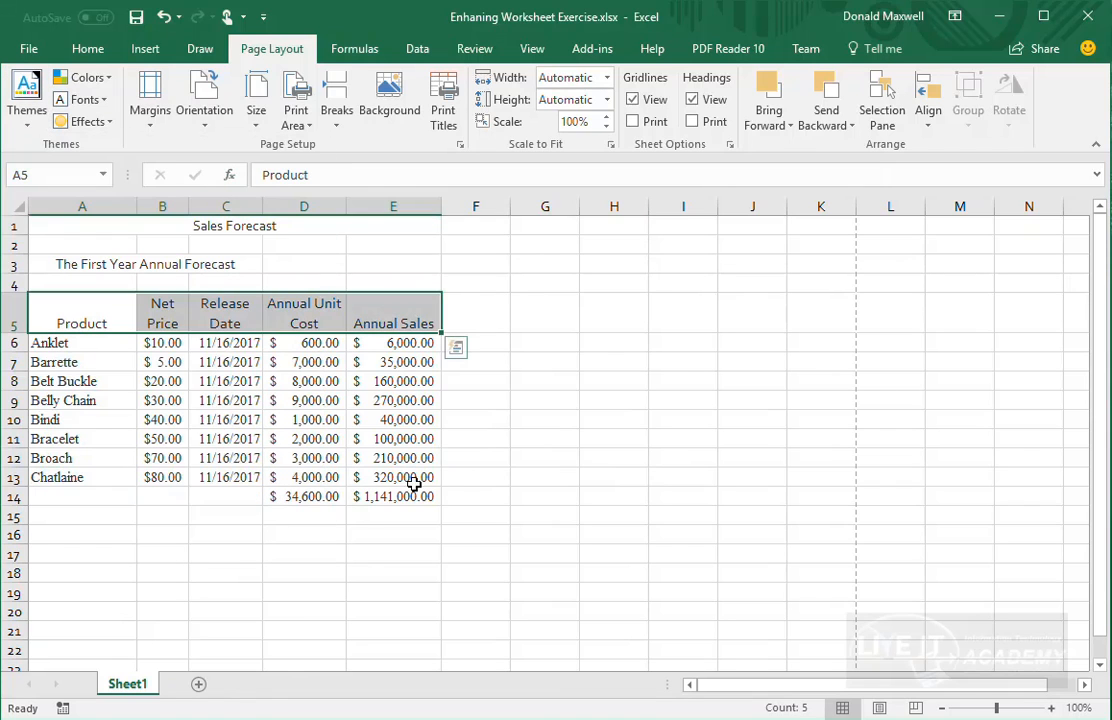
scroll(434, 494, "down", 2)
scroll(420, 470, "up", 2)
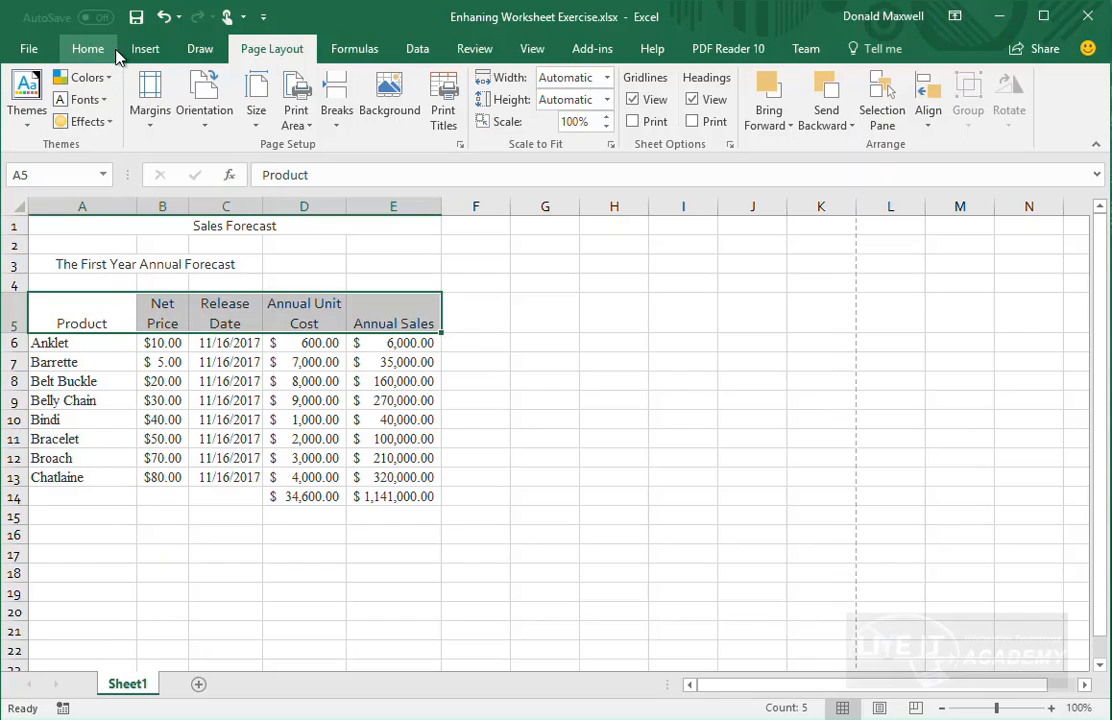
left_click(86, 52)
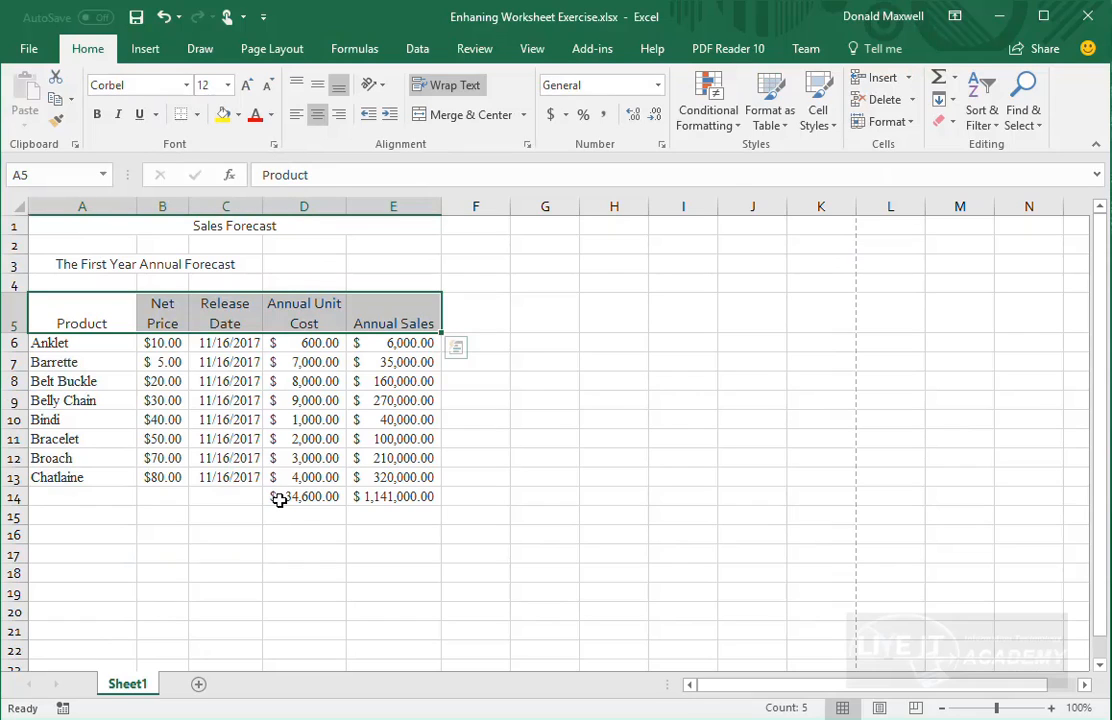
left_click(239, 115)
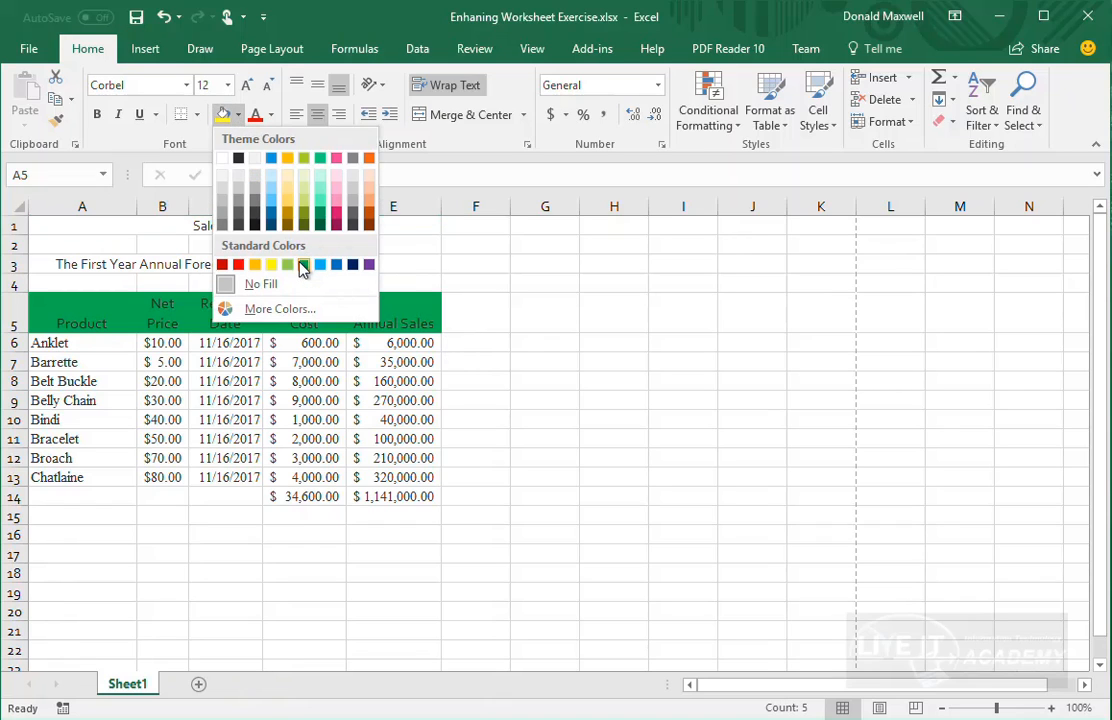
left_click(292, 264)
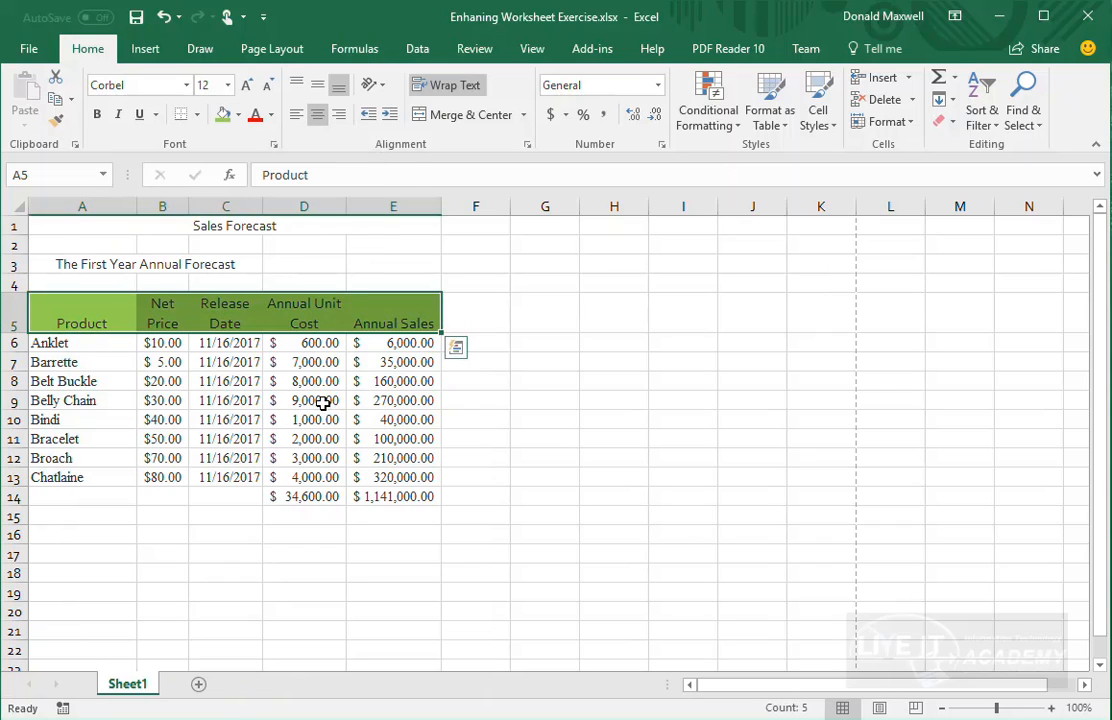
left_click(377, 376)
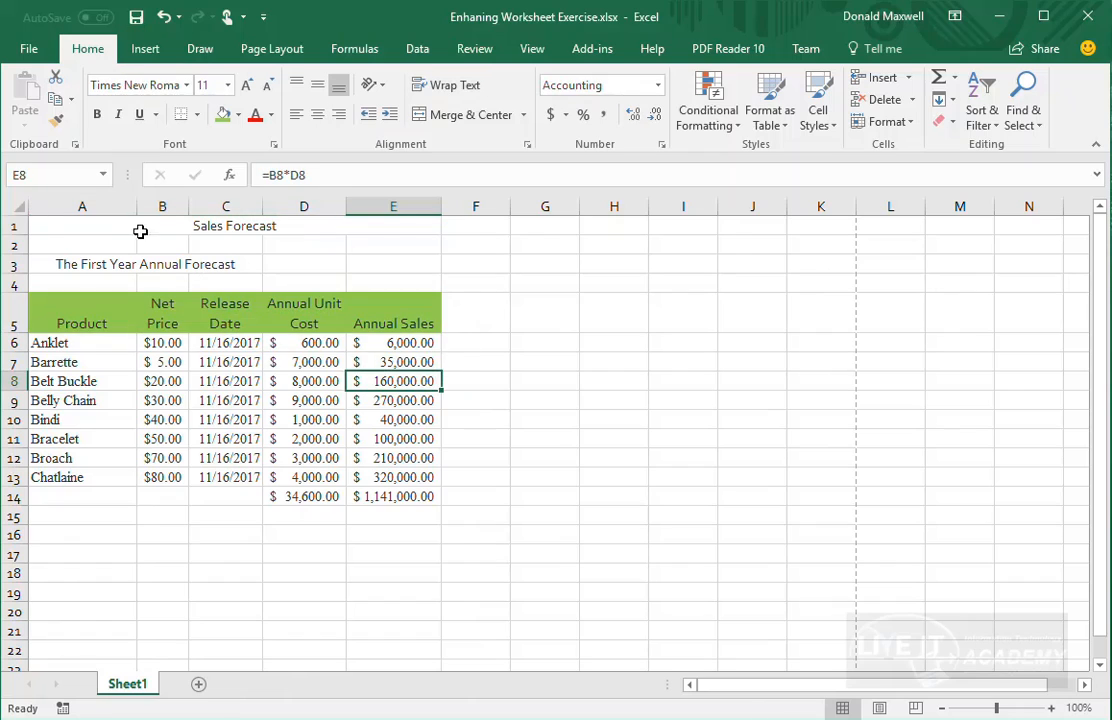
- Make the Sales Forecast title in A1 bold and set its font size to 14
left_click(77, 218)
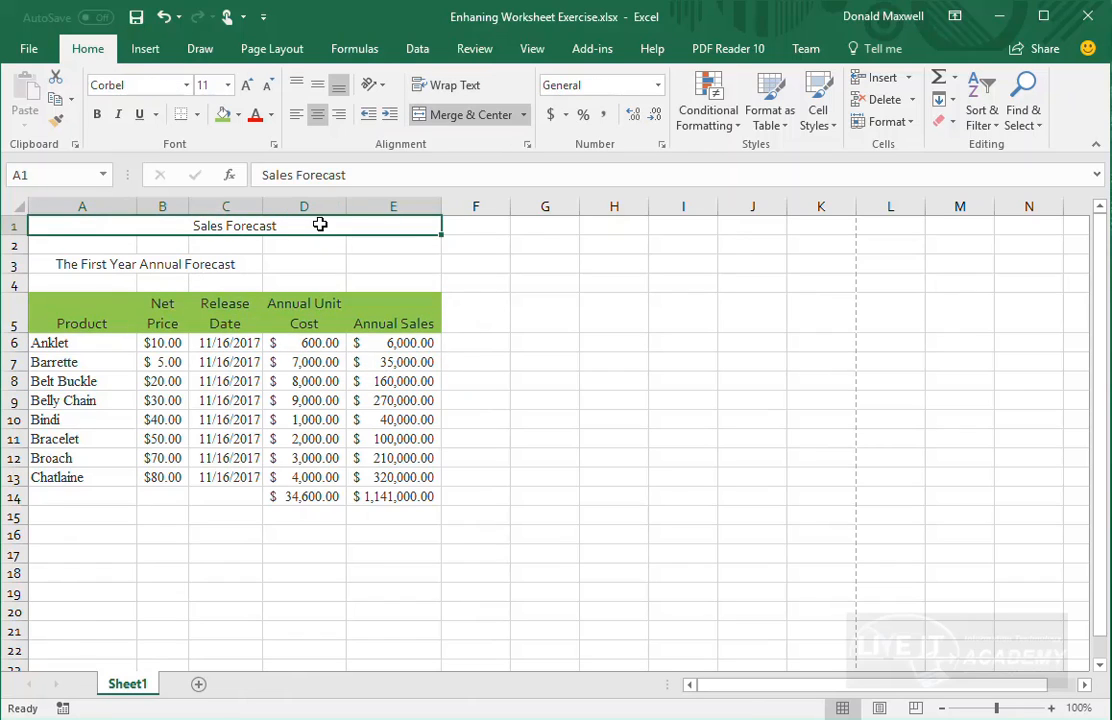
left_click(100, 114)
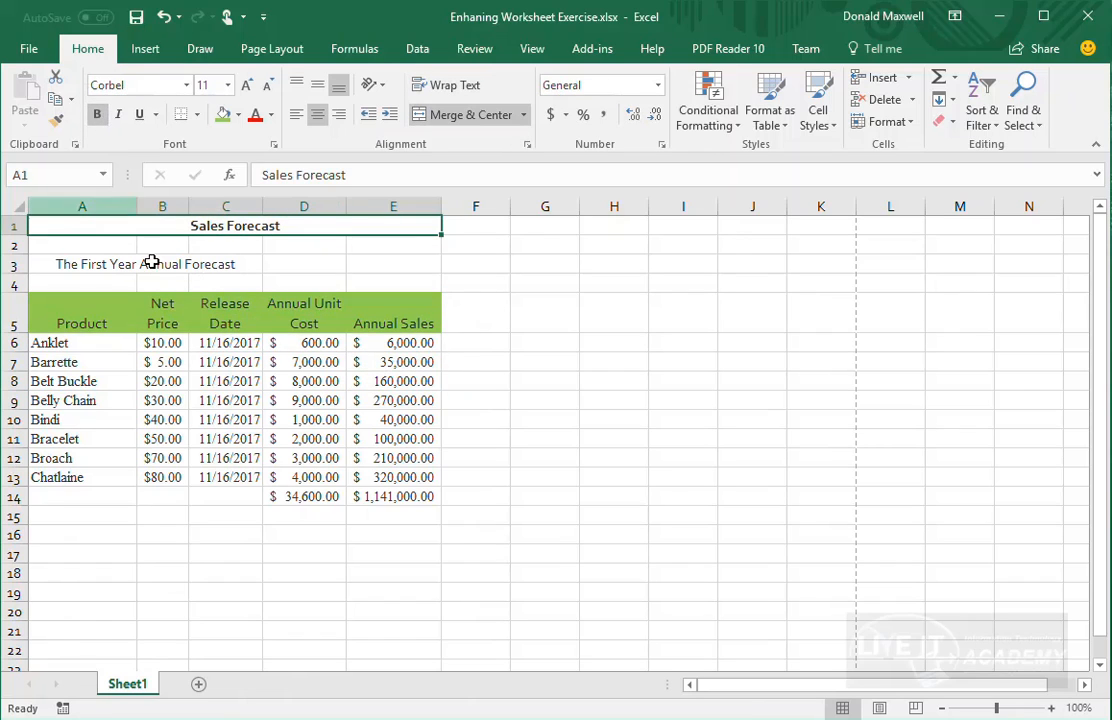
left_click(148, 268)
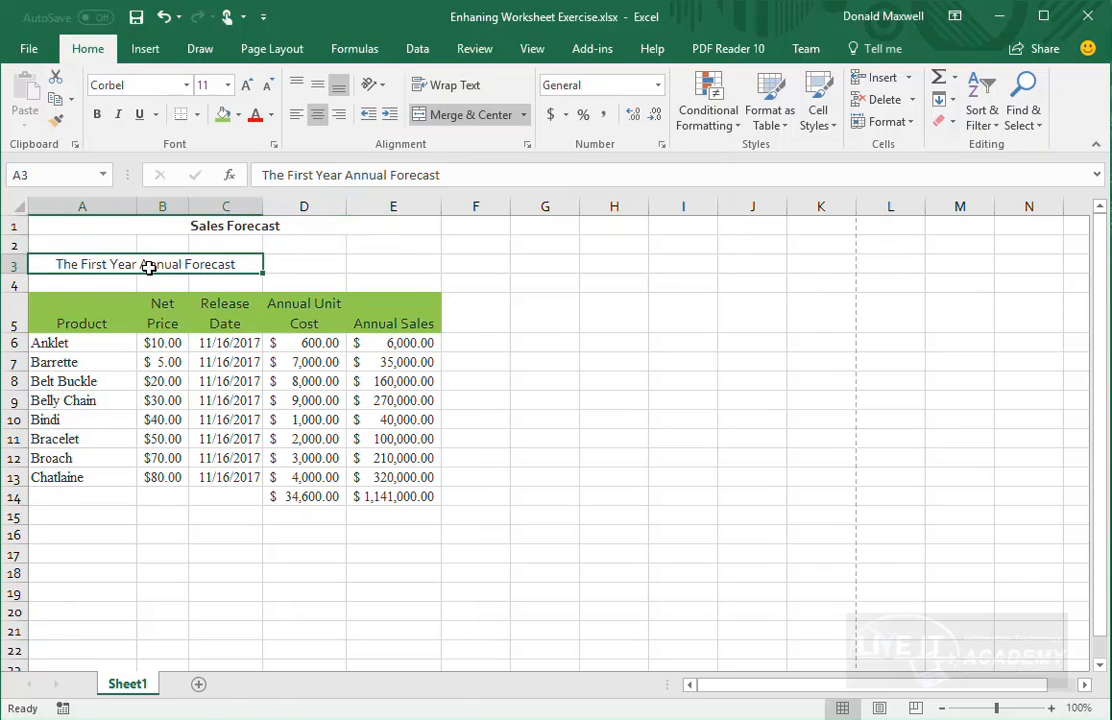
left_click(218, 225)
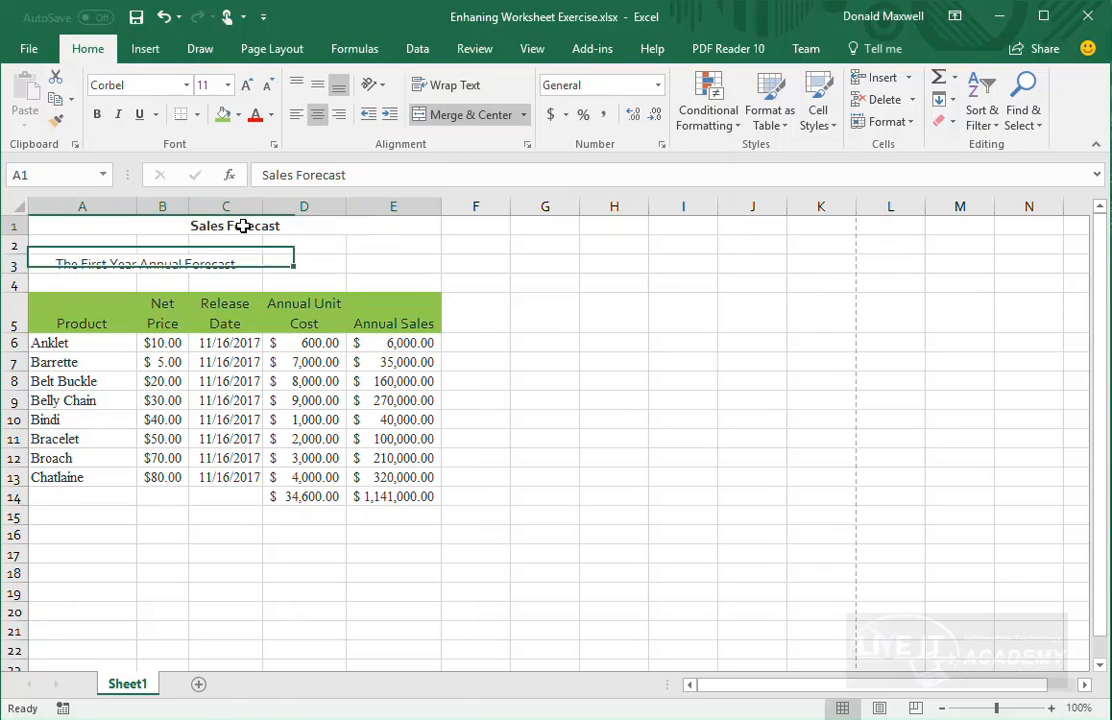
left_click(227, 88)
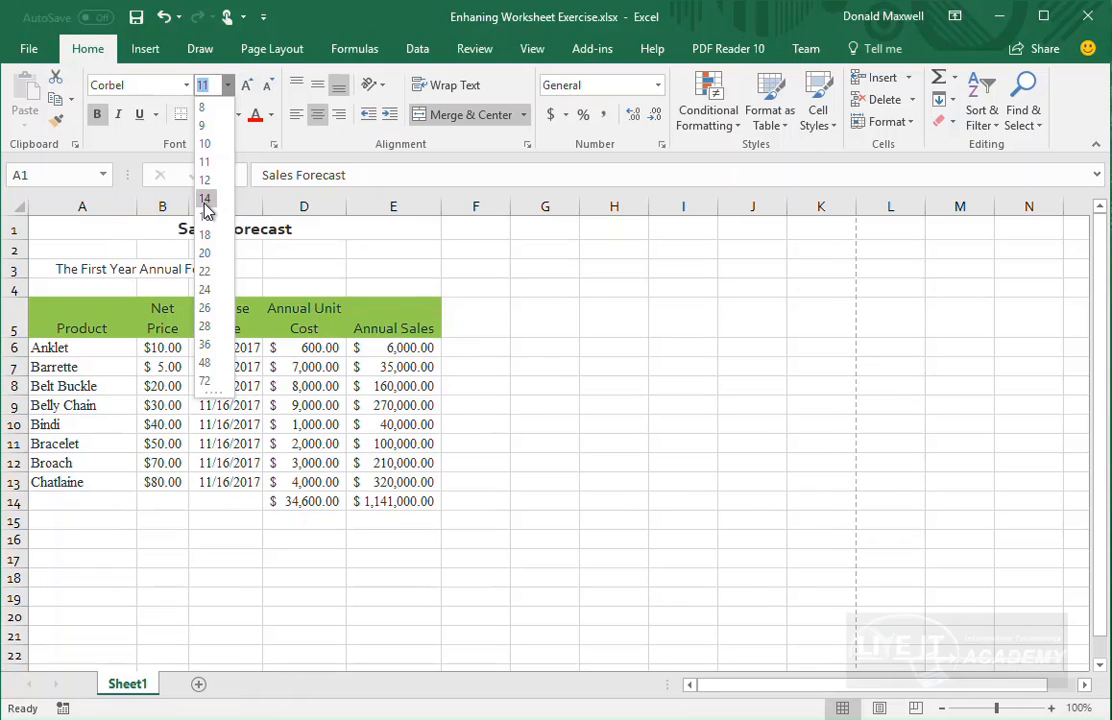
left_click(205, 200)
- Set the font size of the subtitle The First Year Annual Forecast in A3 to 12
left_click(283, 268)
left_click(216, 268)
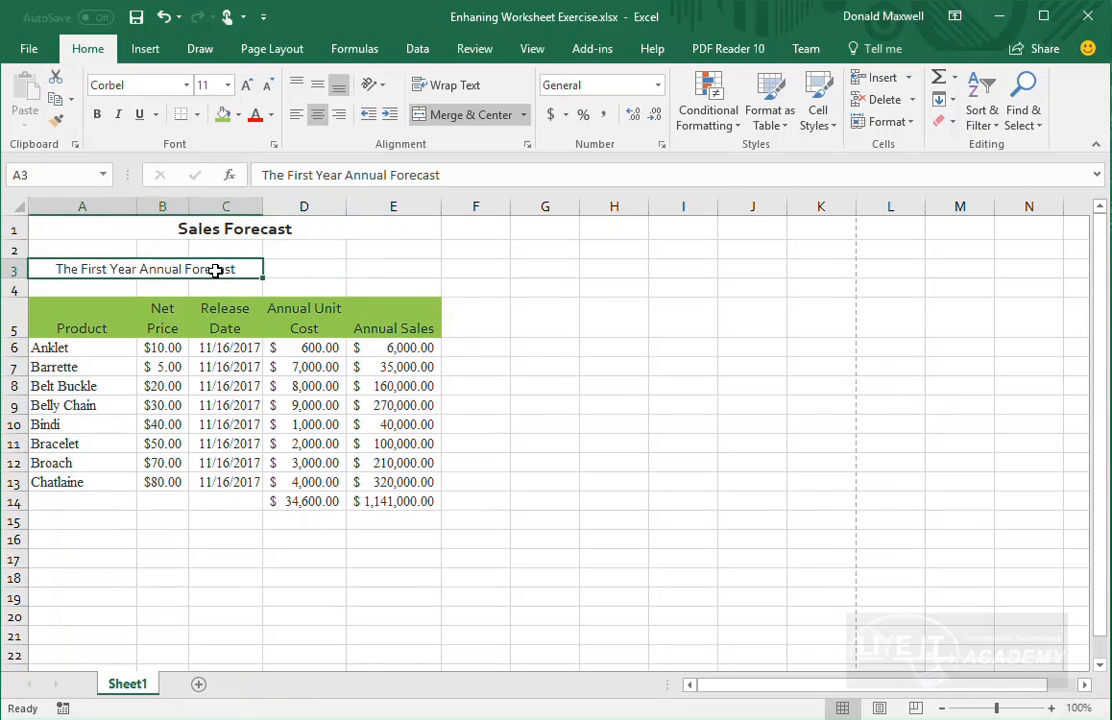
left_click(227, 88)
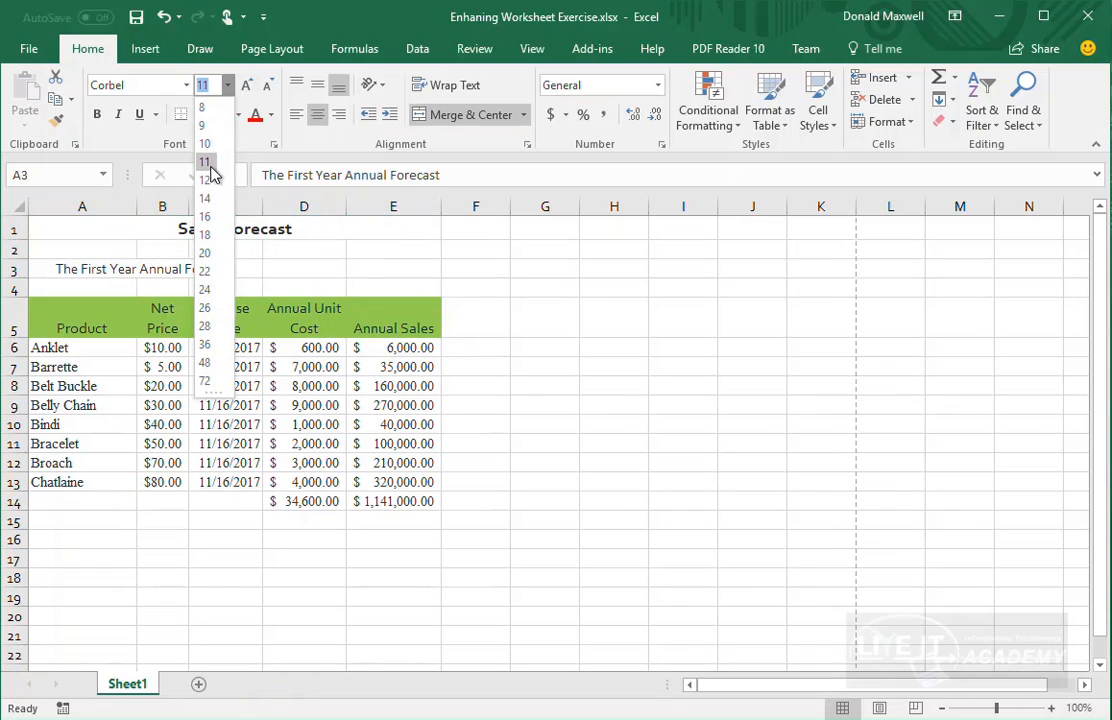
left_click(207, 176)
left_click(397, 463)
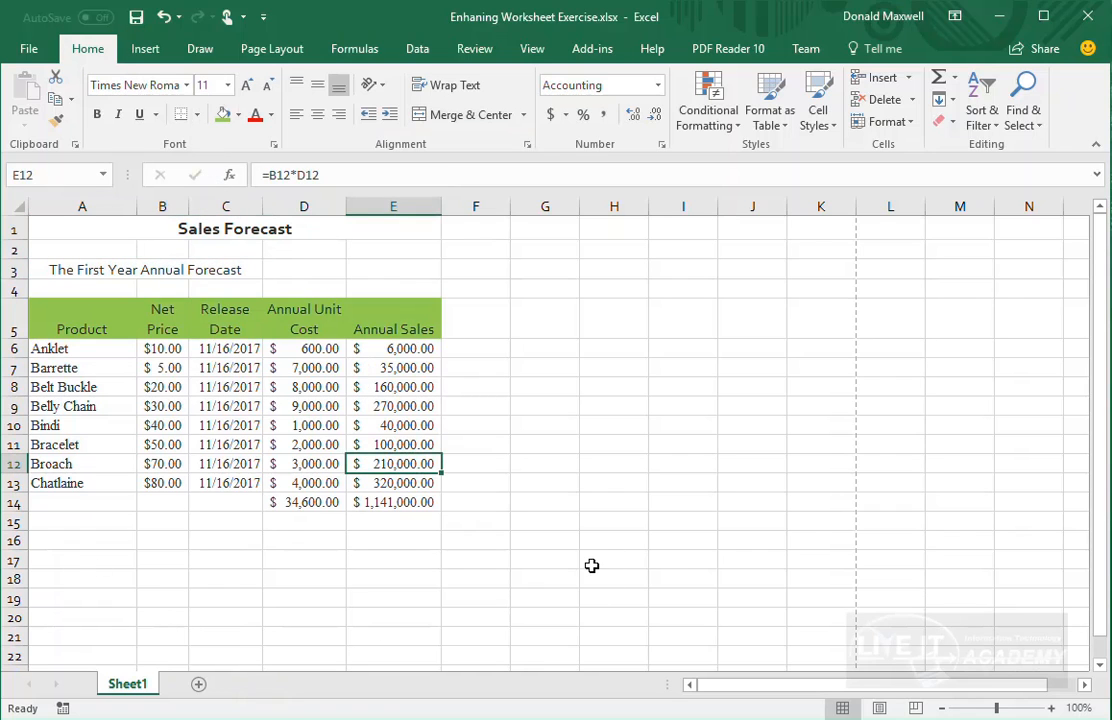
- Preview the available workbook themes and keep the Banded theme
scroll(591, 566, "down", 1)
scroll(595, 546, "up", 1)
left_click(272, 48)
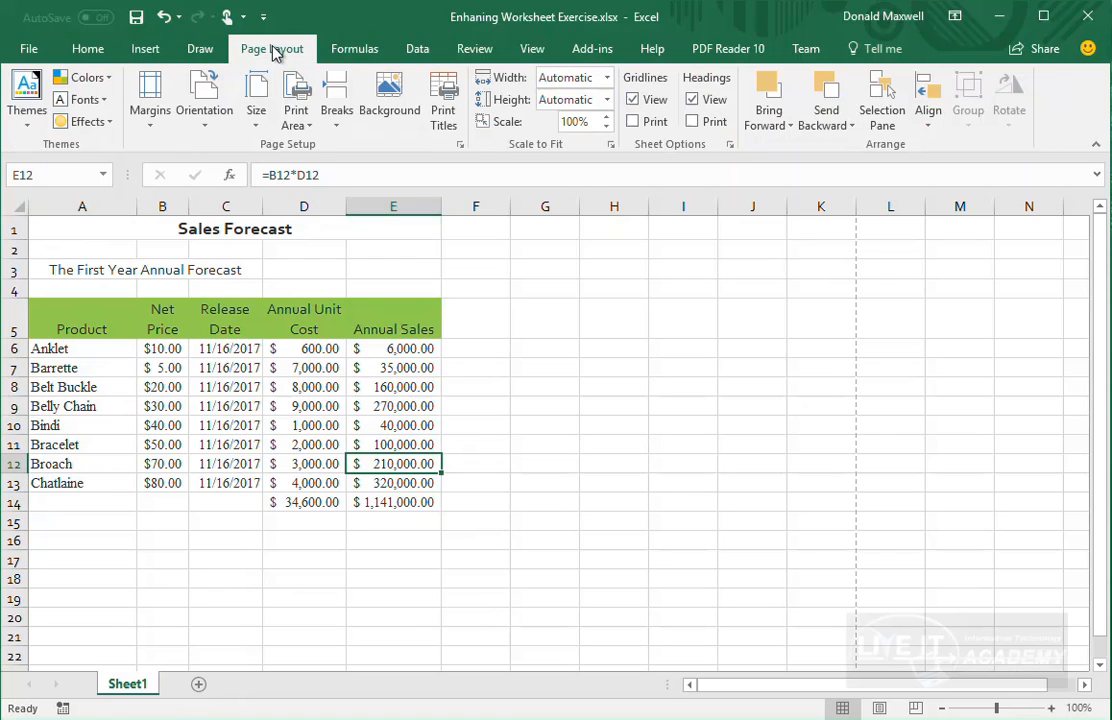
left_click(30, 125)
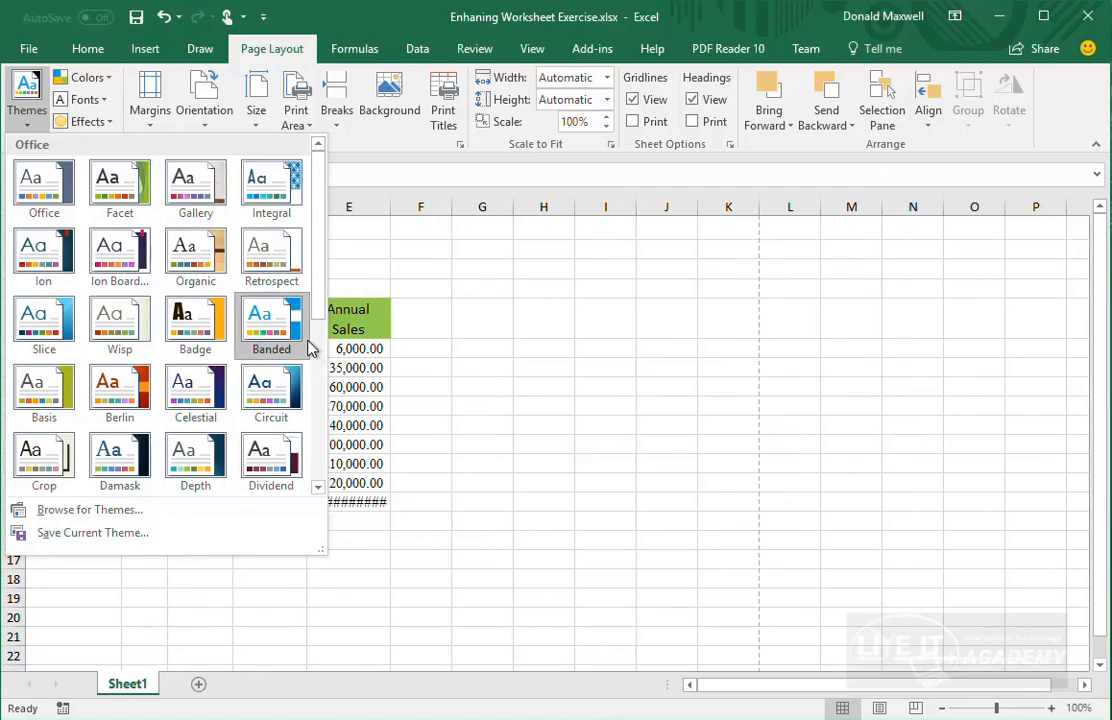
left_click(304, 344)
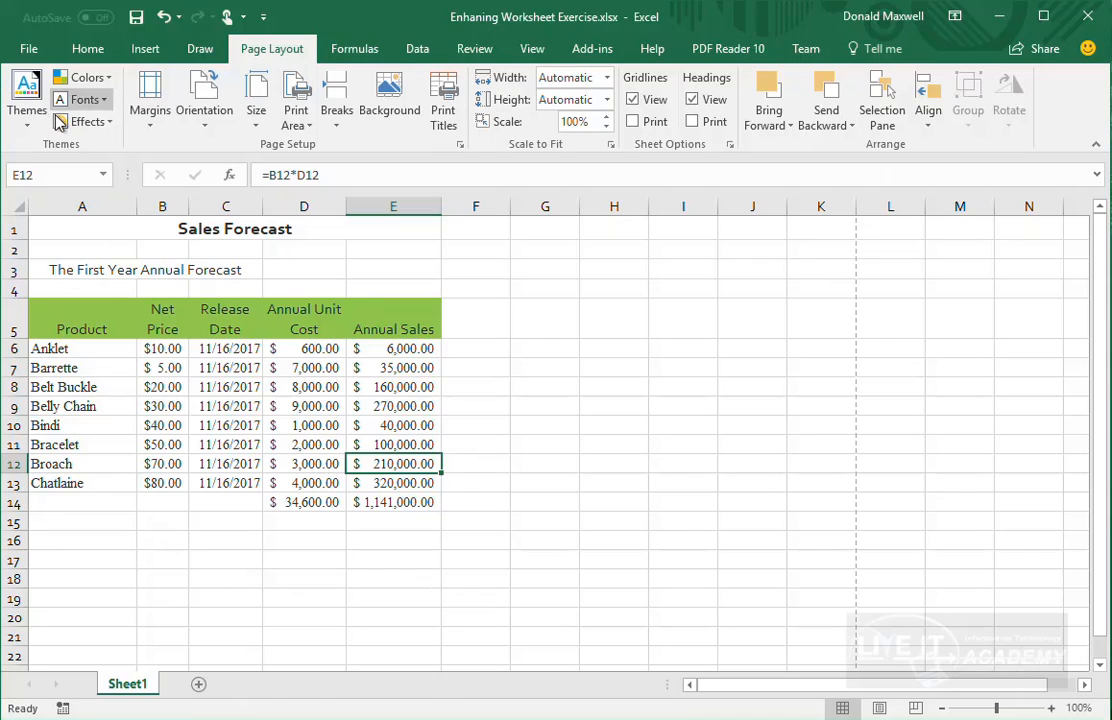
- Apply All Borders to the range A1:E14 with the theme's blue as the line color
left_click(49, 229)
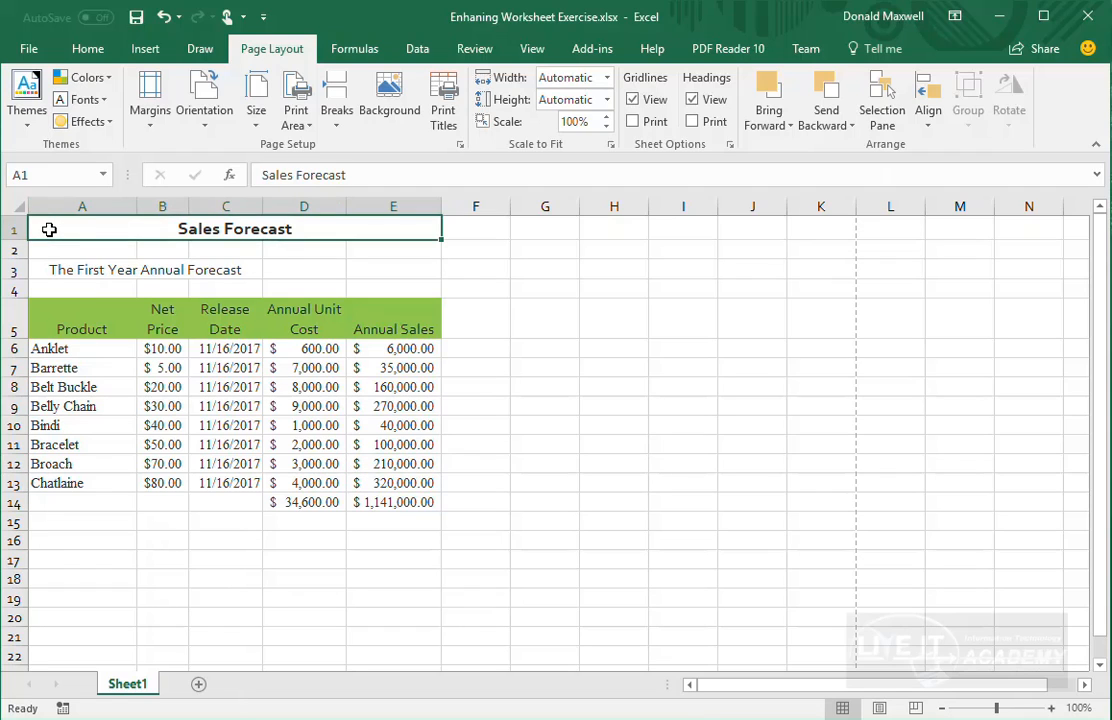
left_click_drag(49, 229, 403, 500)
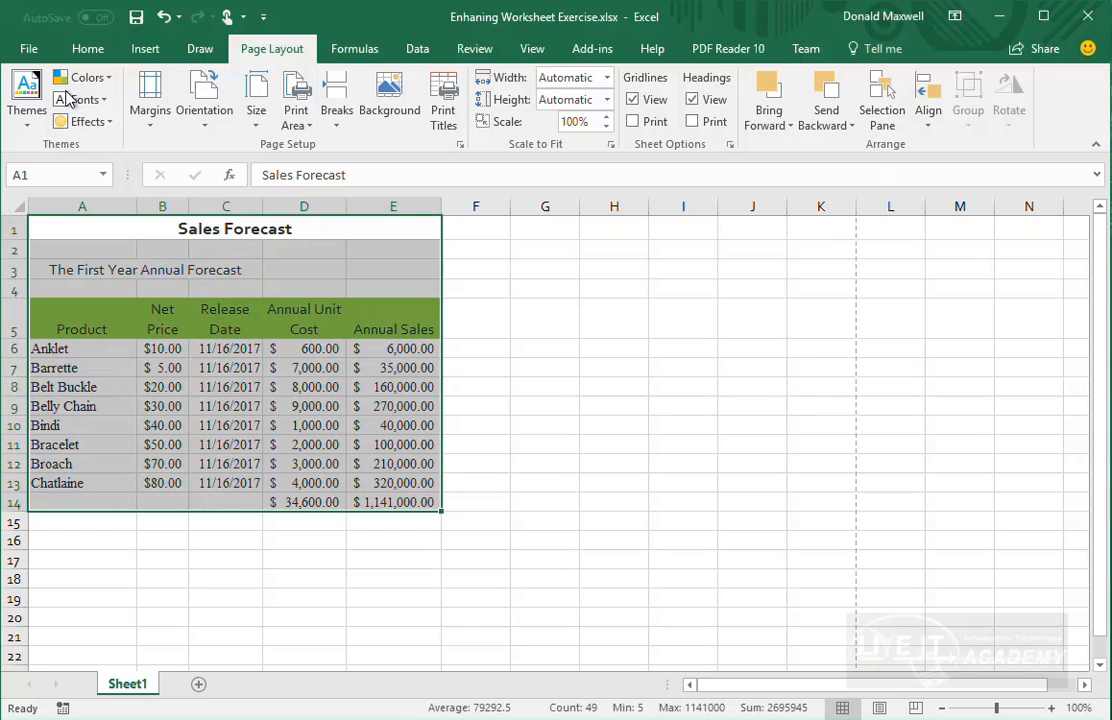
left_click(87, 52)
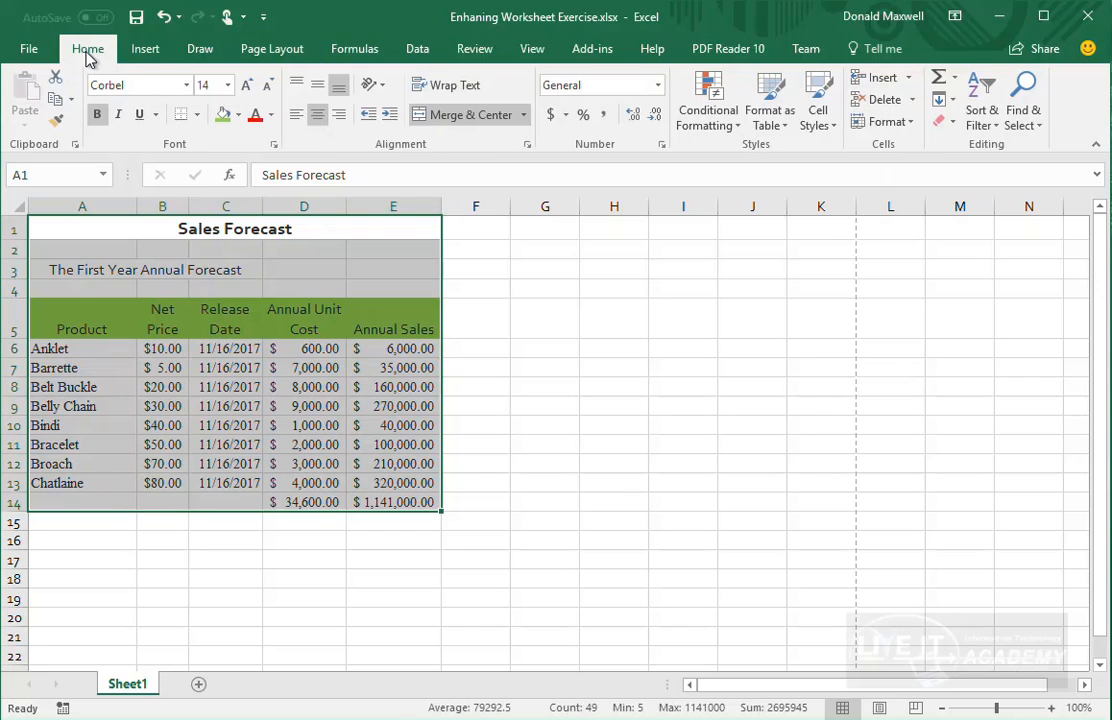
left_click(200, 115)
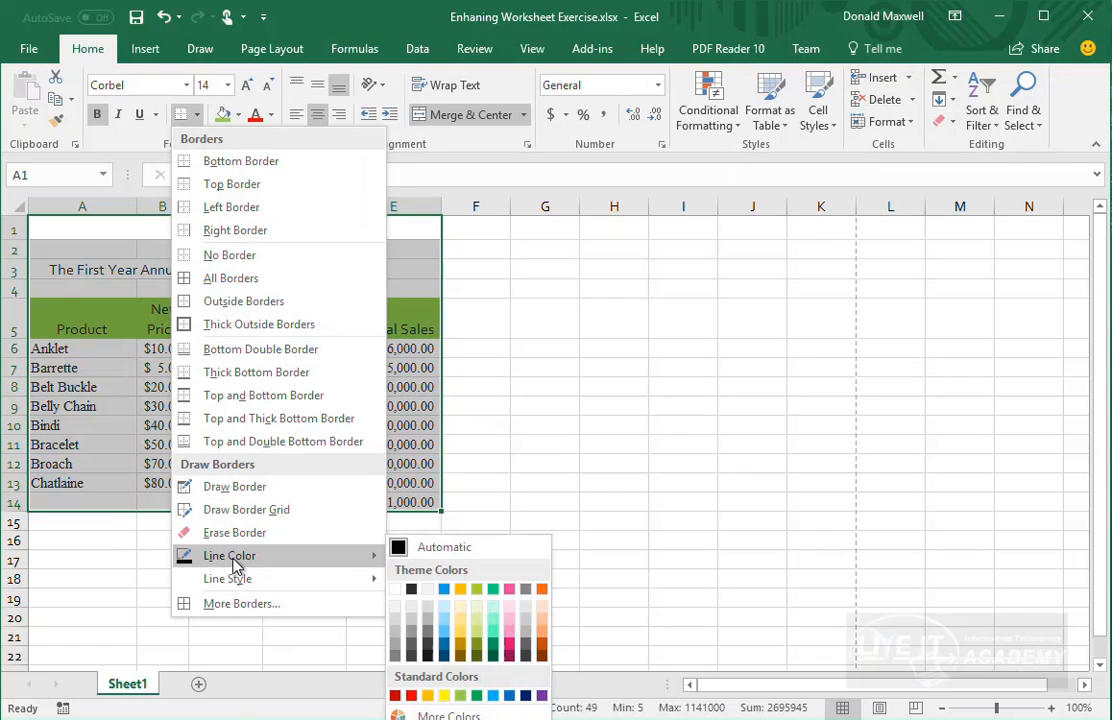
mouse_move(240, 563)
left_click(444, 591)
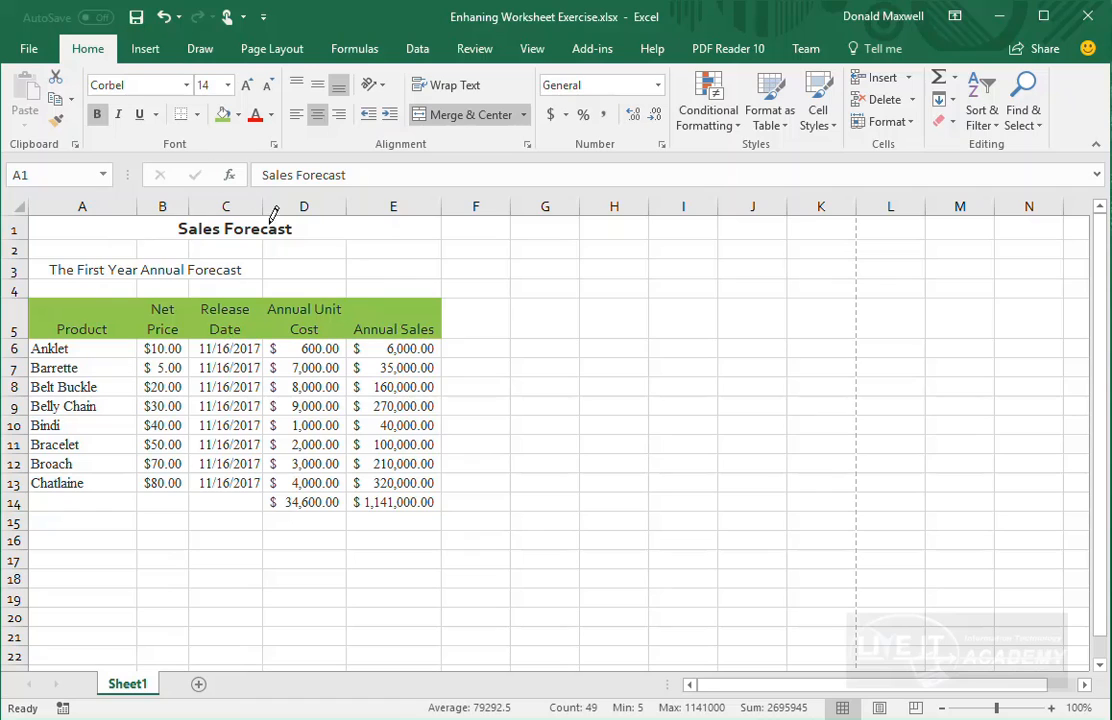
left_click(198, 116)
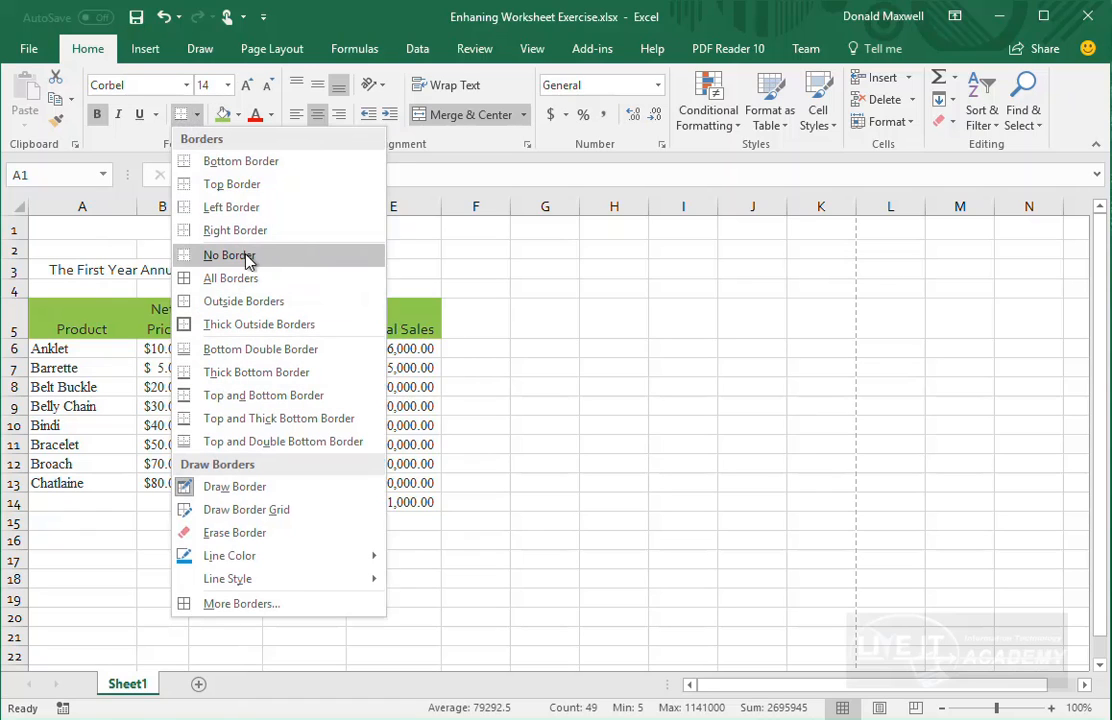
left_click(245, 282)
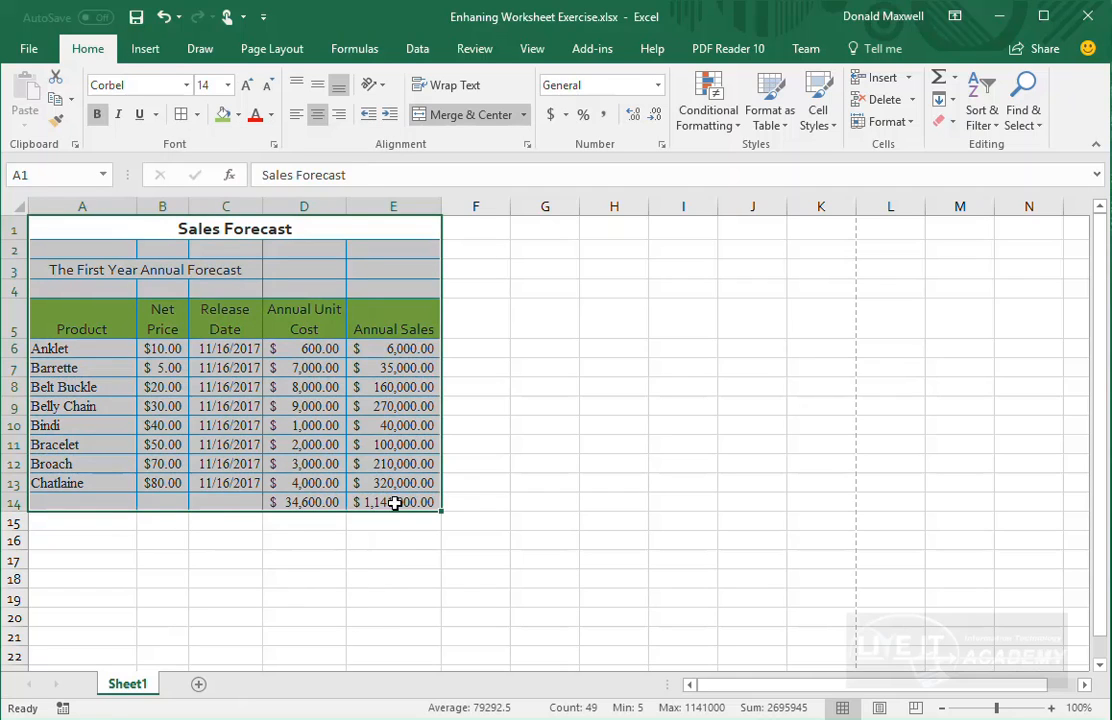
left_click(390, 563)
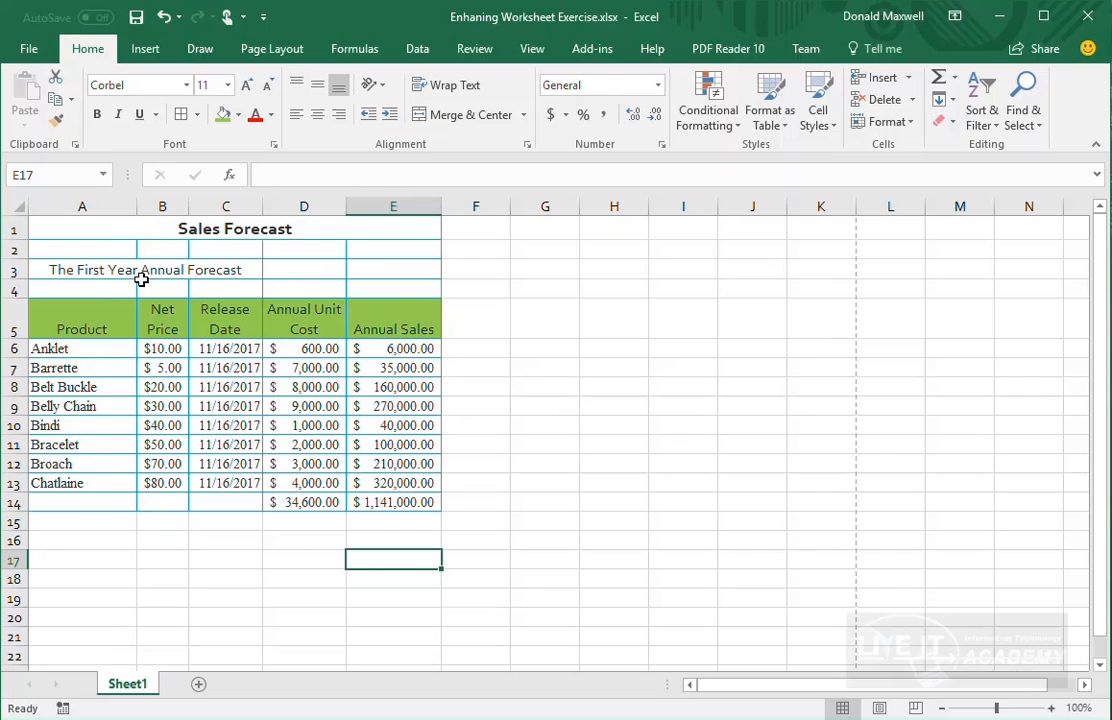
- Make the column headings in A5:E5 bold
left_click_drag(77, 318, 405, 320)
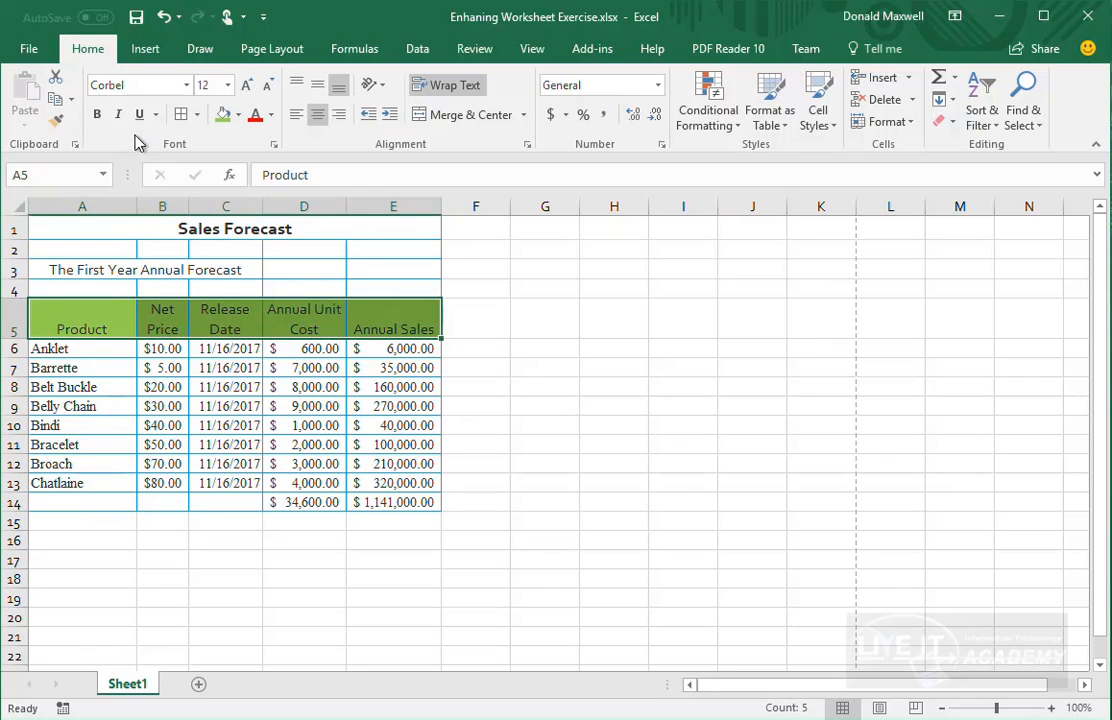
left_click(97, 115)
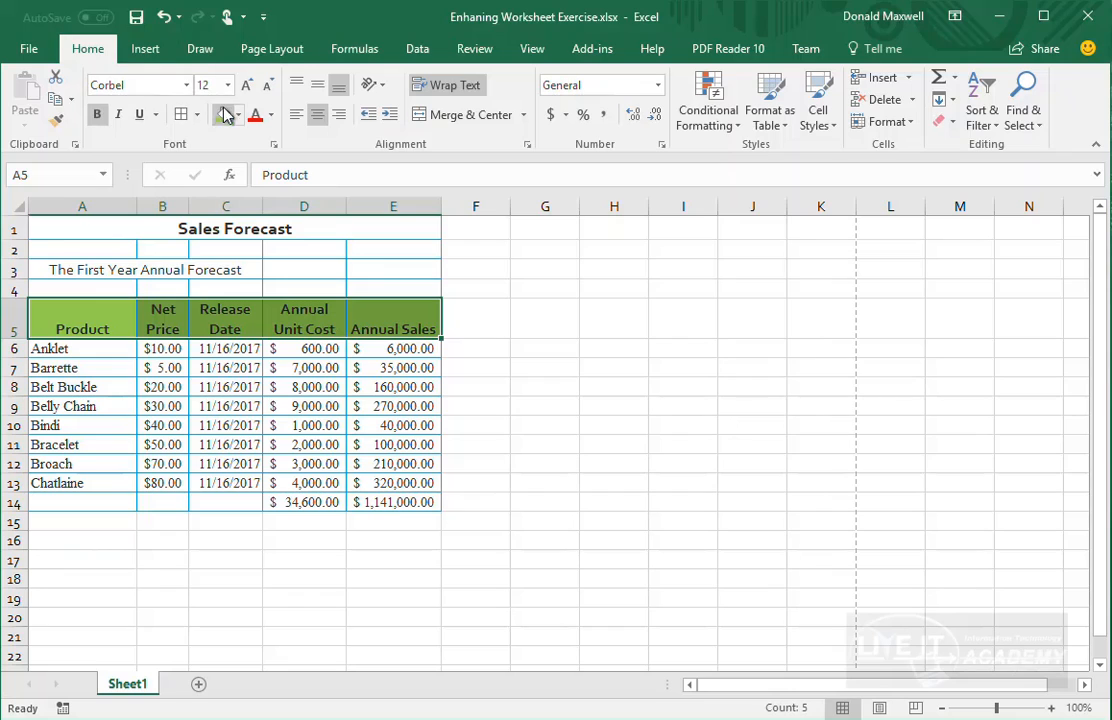
- Examine where the dashed page break lines fall after column K and in the rows below the table
left_click(274, 50)
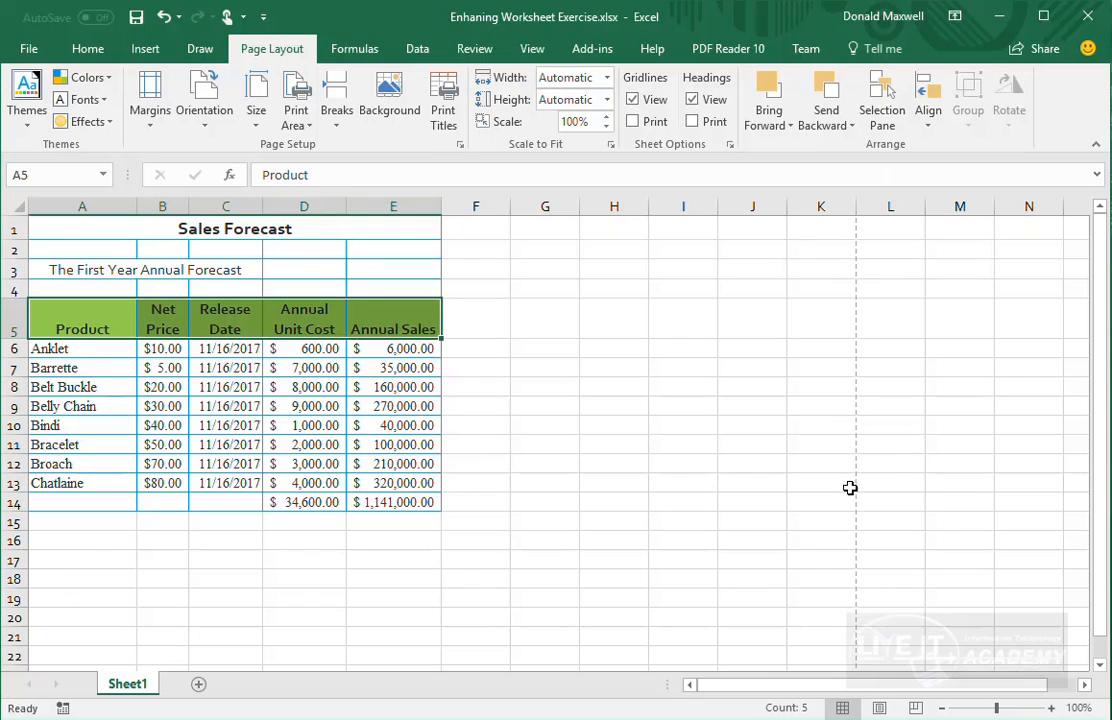
left_click(851, 655)
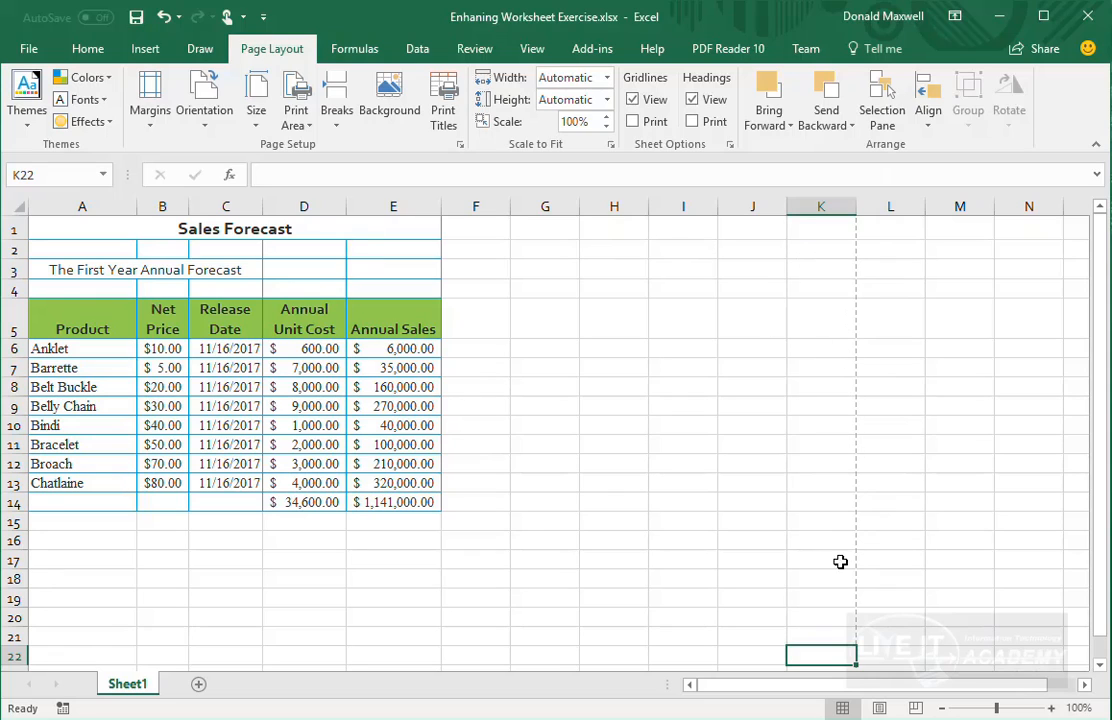
scroll(847, 280, "down", 2)
scroll(845, 290, "down", 8)
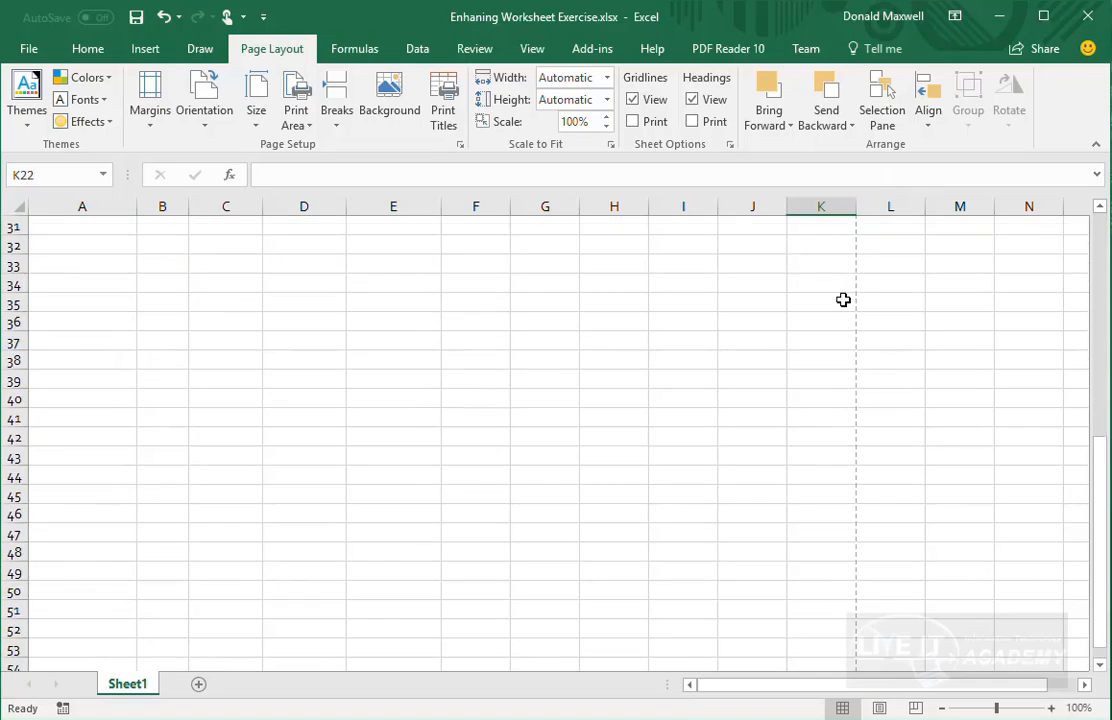
scroll(844, 298, "up", 4)
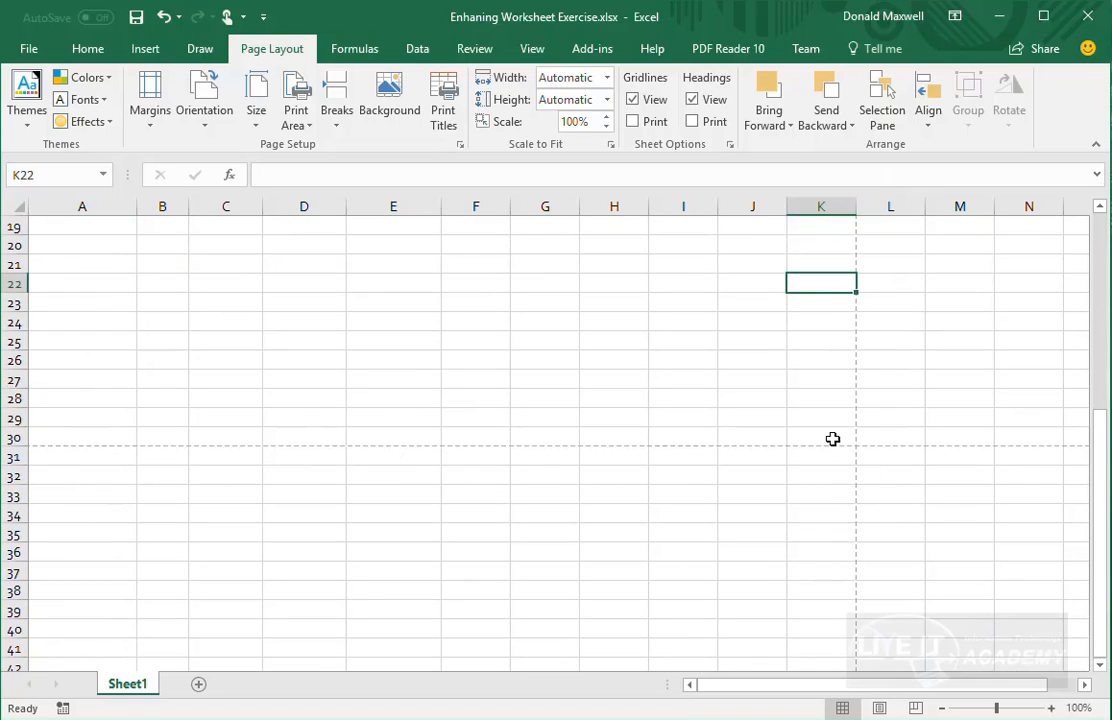
- Switch the worksheet to Page Break Preview to see the forecast table's printable area
scroll(868, 361, "up", 6)
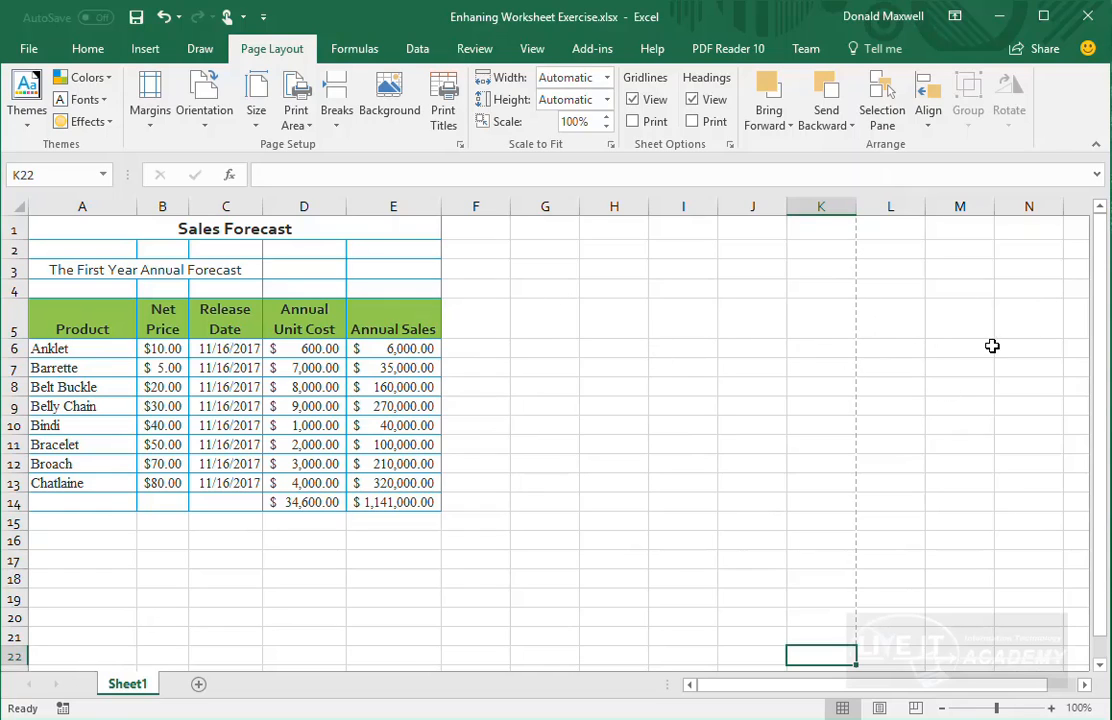
scroll(1046, 380, "down", 1)
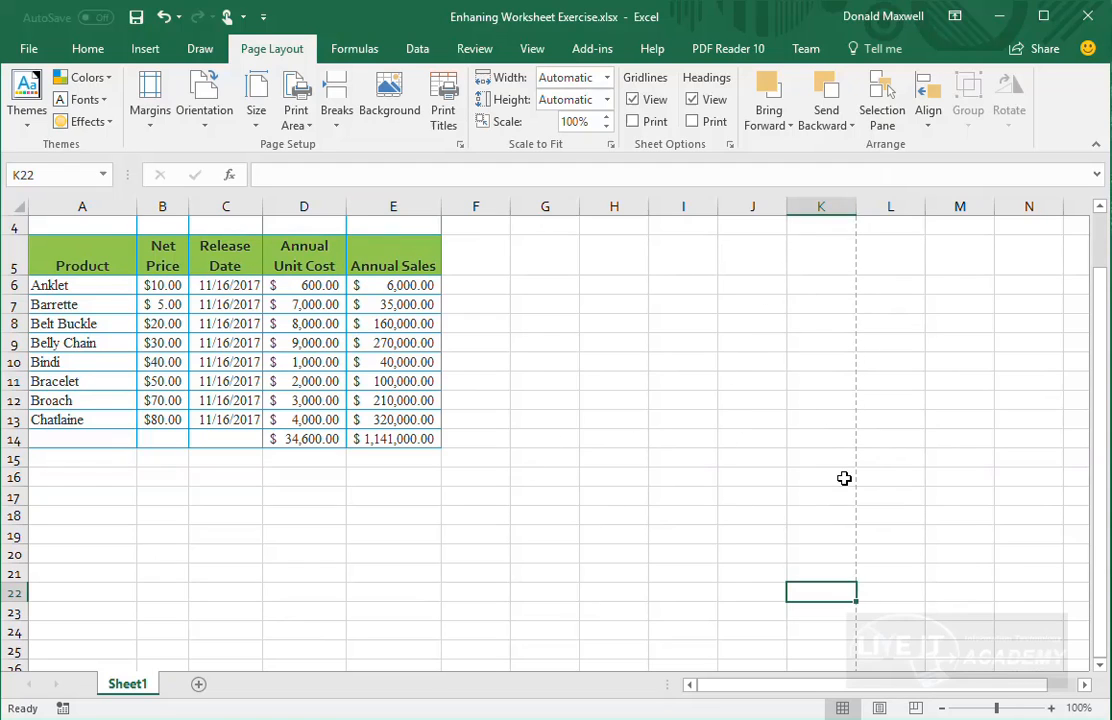
scroll(844, 479, "down", 6)
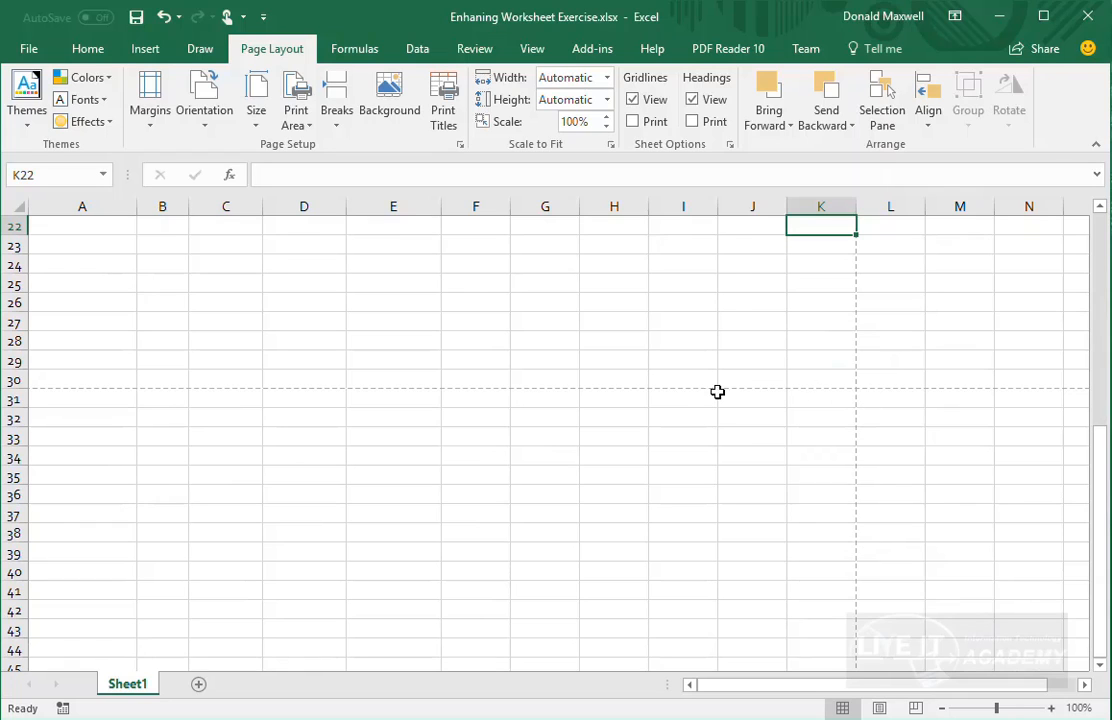
scroll(518, 245, "up", 7)
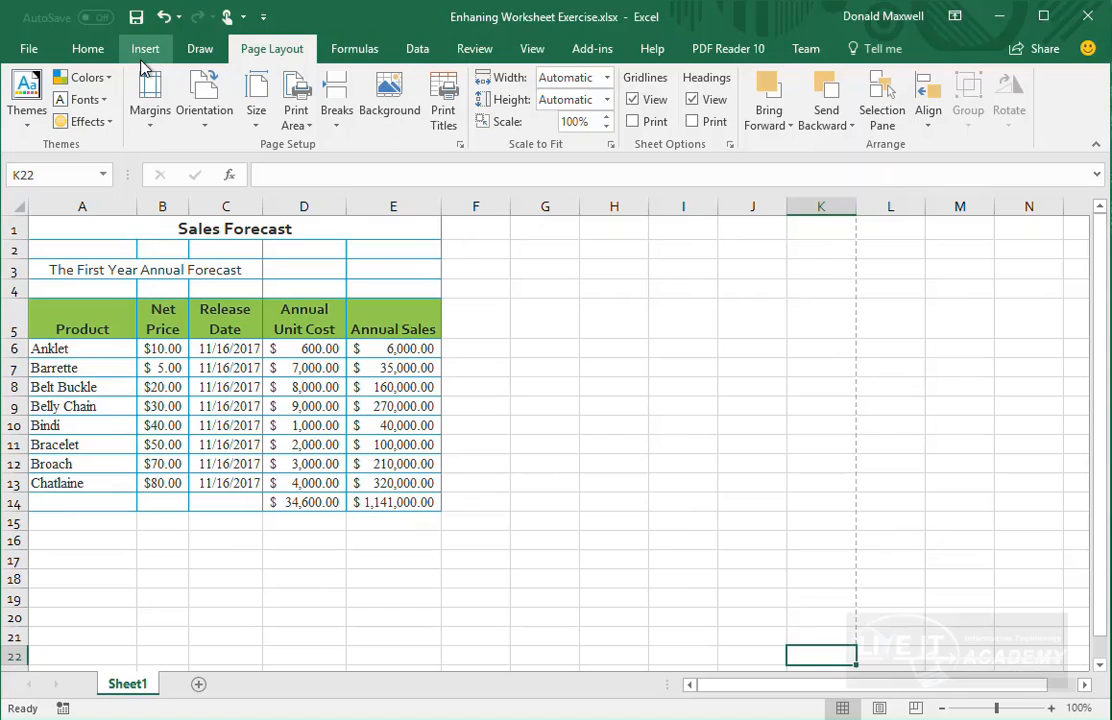
left_click(530, 50)
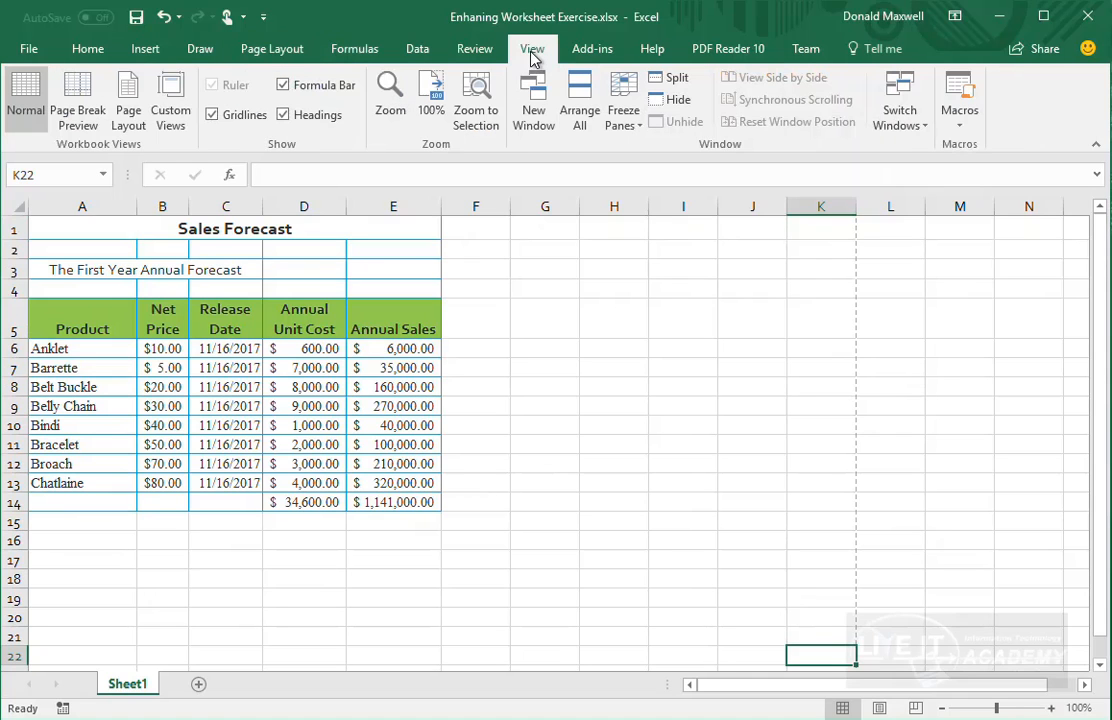
left_click(80, 95)
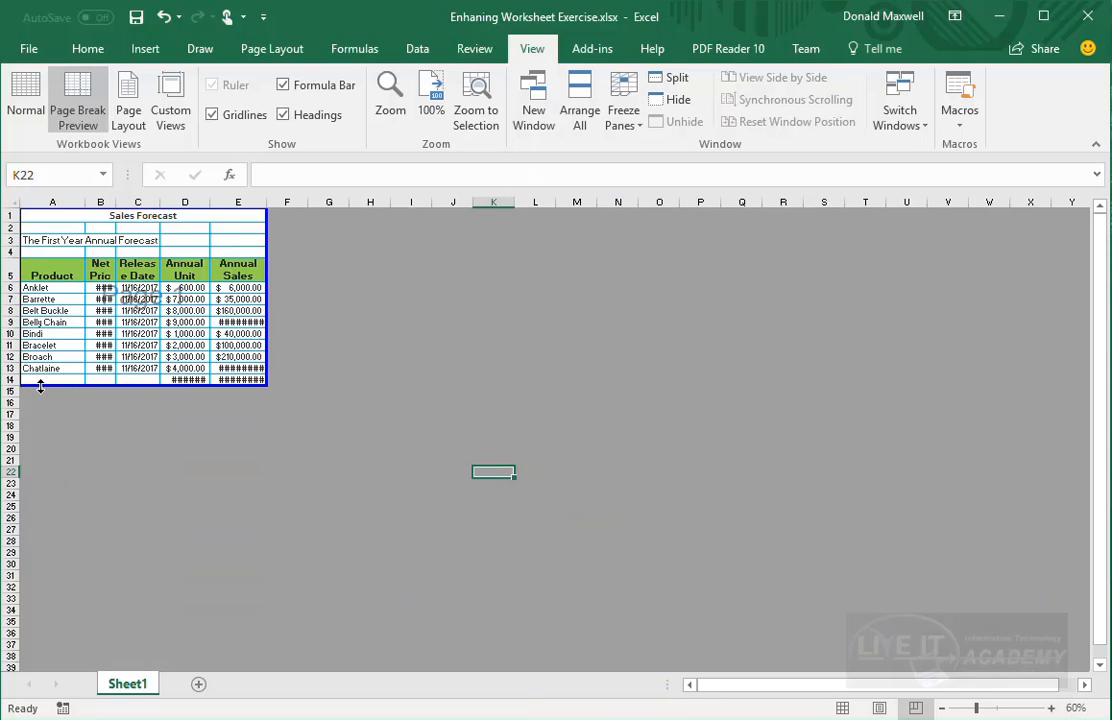
- AutoFit columns E, B and D, and narrow column D so the Annual Unit Cost heading wraps onto two lines
double_click(265, 201)
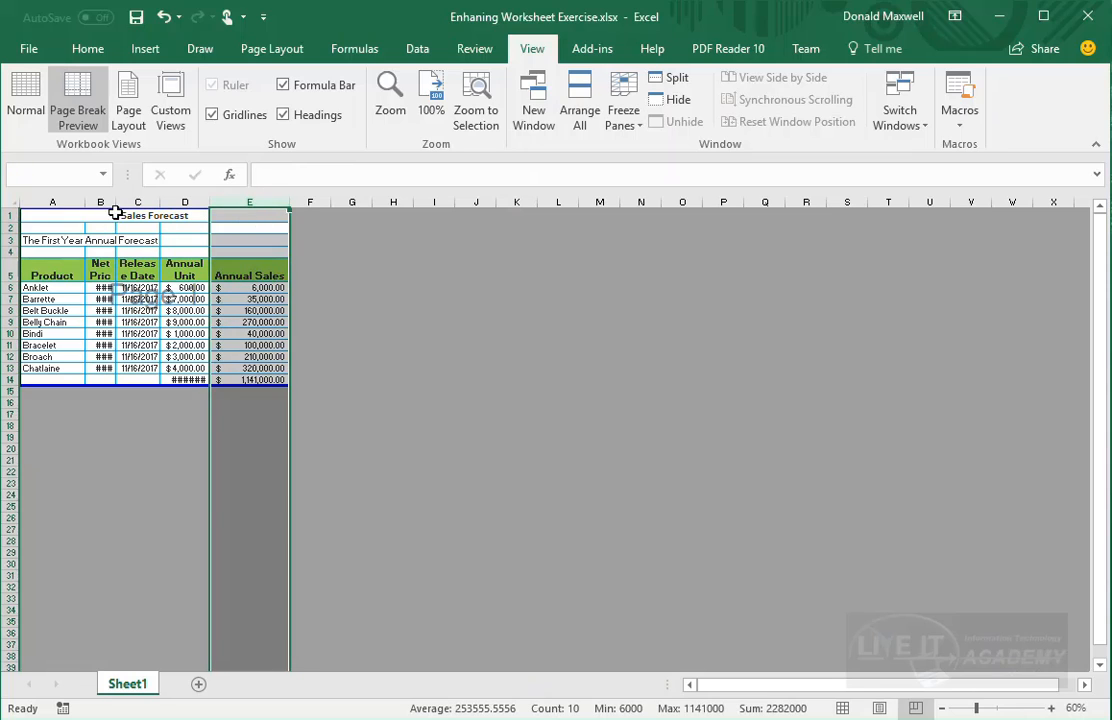
double_click(116, 201)
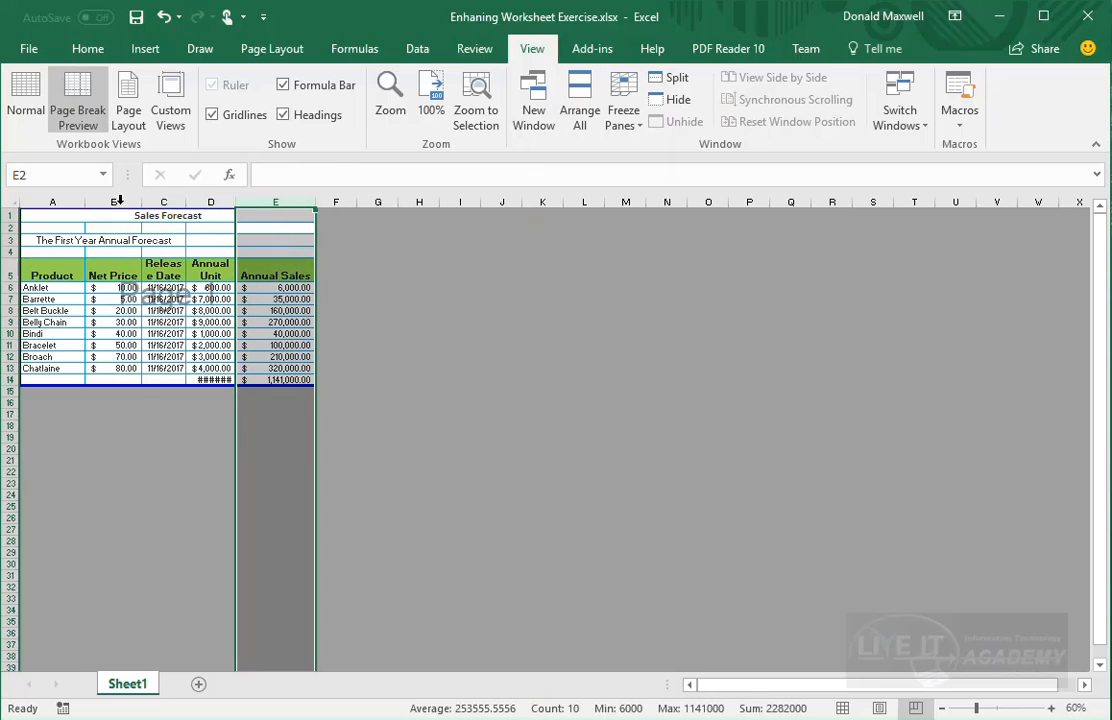
left_click(237, 200)
double_click(236, 201)
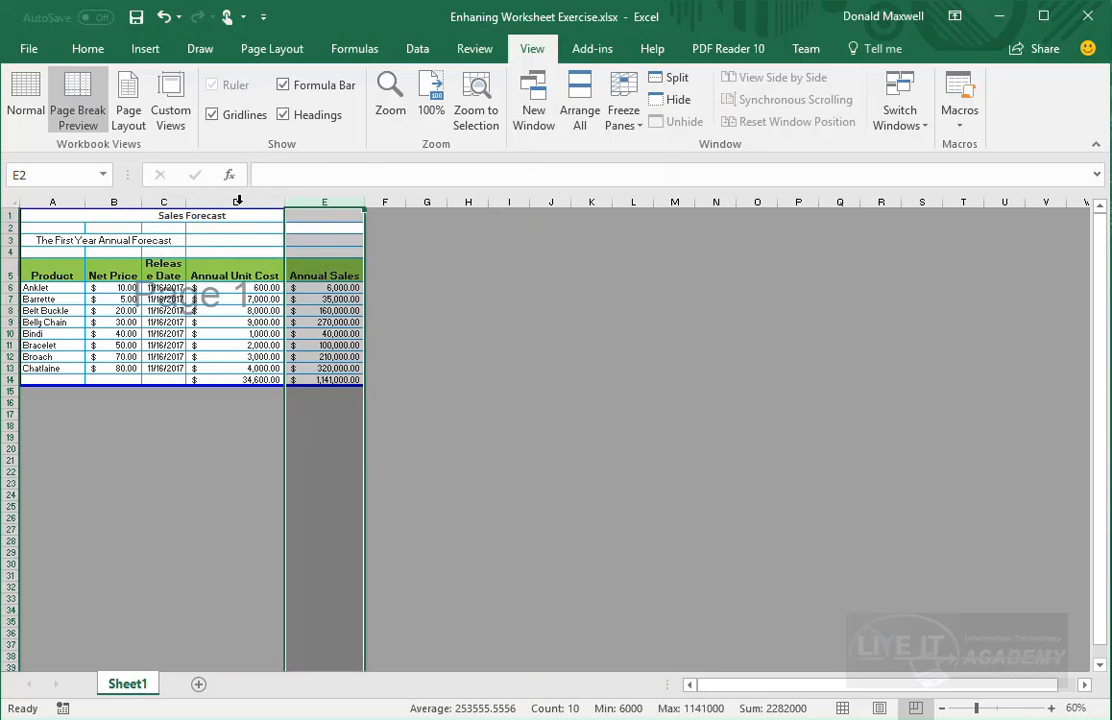
left_click_drag(284, 203, 253, 208)
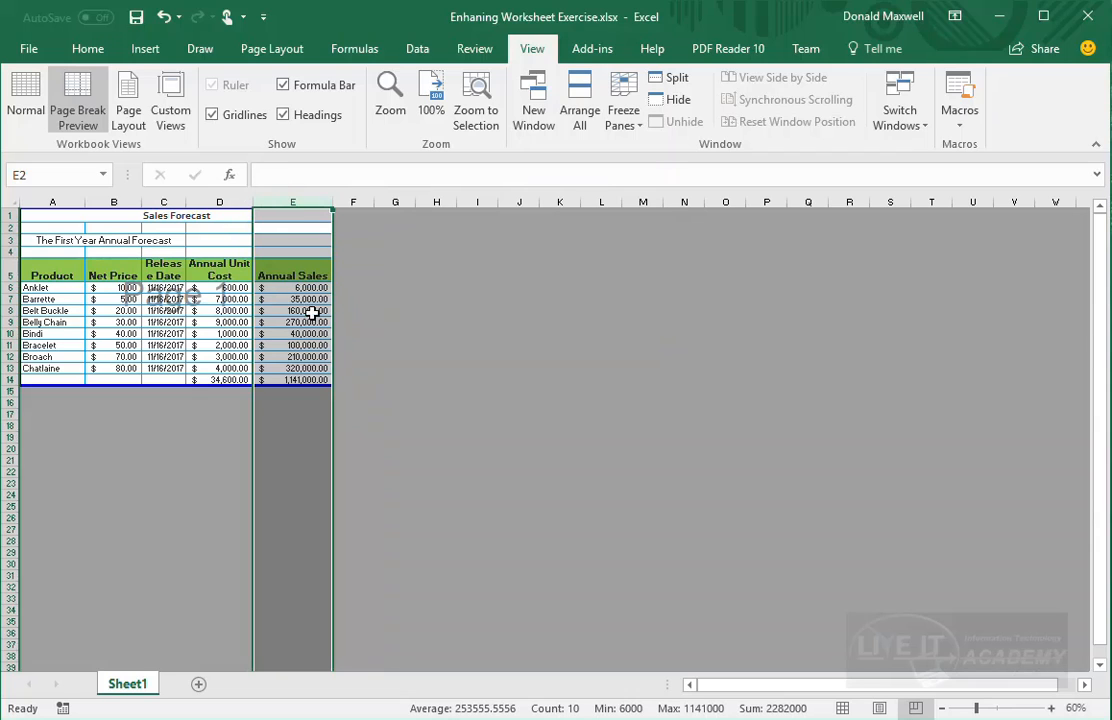
left_click(201, 449)
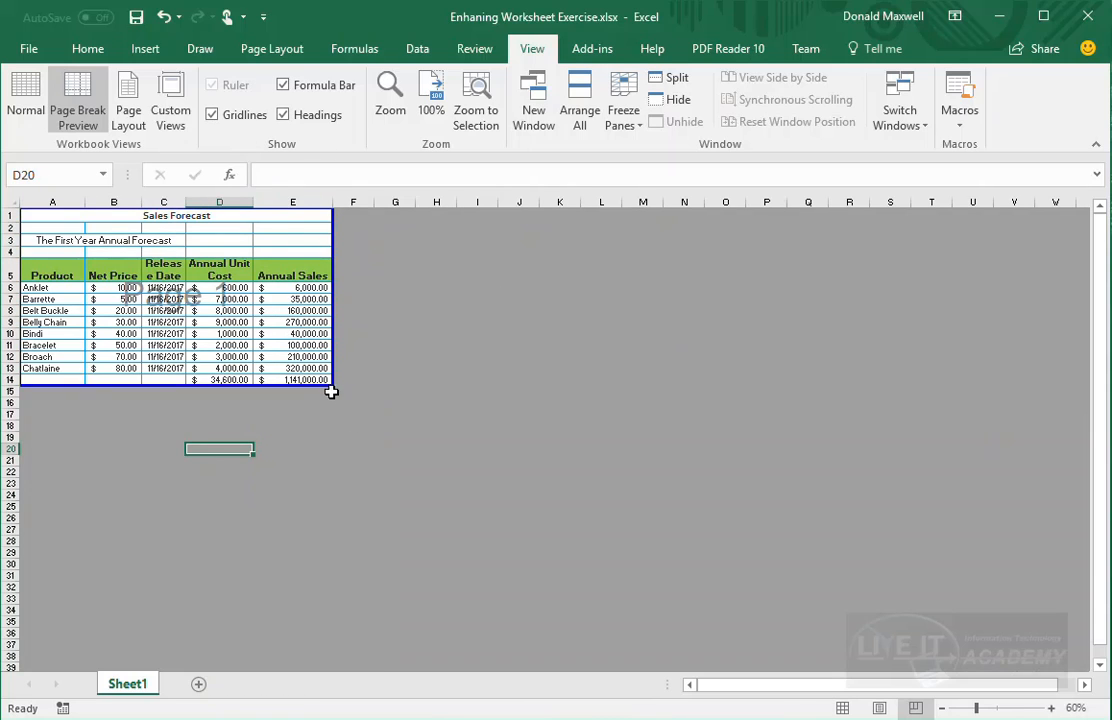
- Extend the print boundary out to cell P29, and shrink it back to the table range A1:E14
left_click_drag(327, 381, 789, 559)
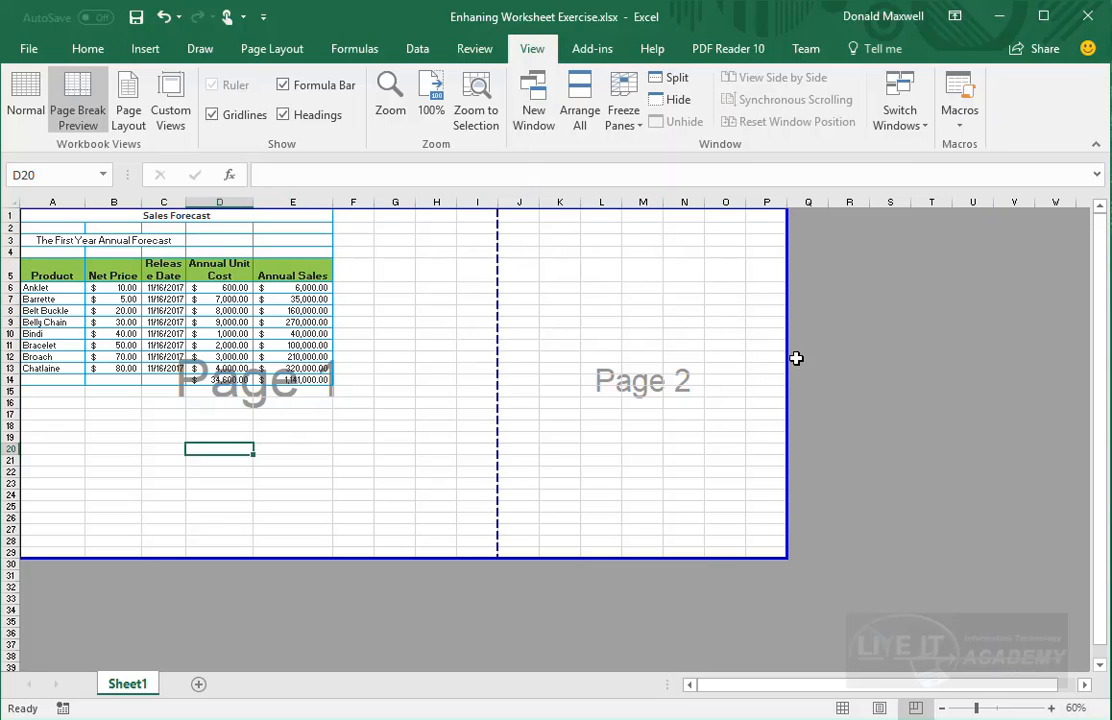
left_click_drag(787, 357, 347, 333)
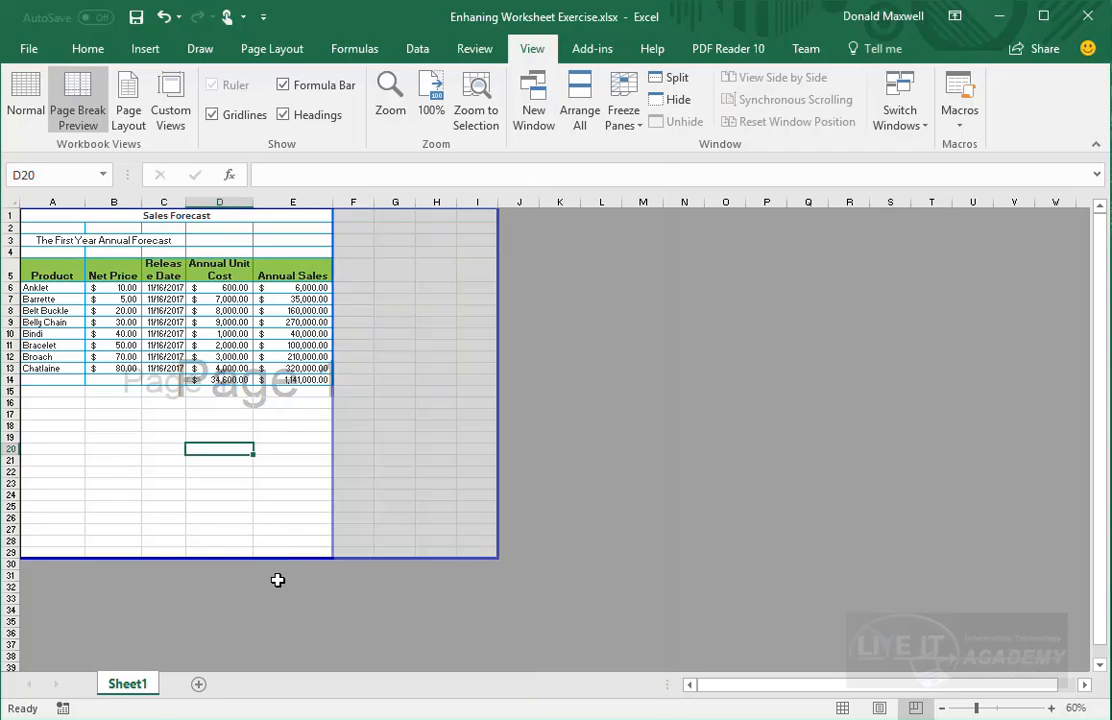
left_click_drag(263, 555, 305, 384)
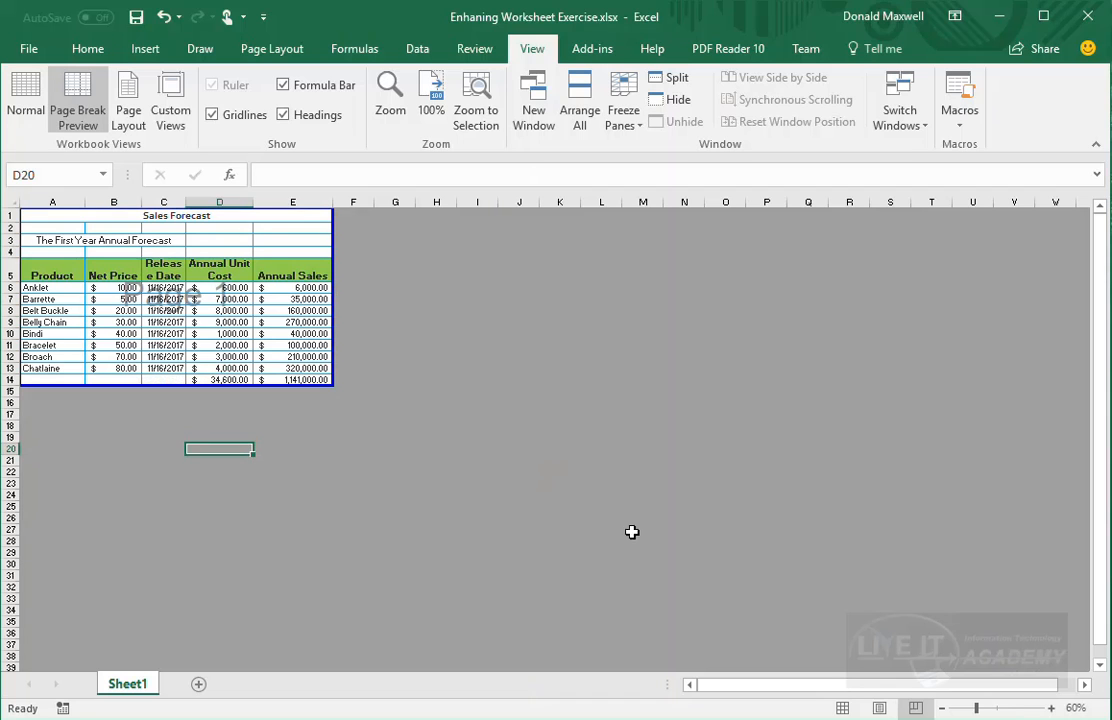
- Return the worksheet to Normal view and check the area around the table for page break lines
left_click(842, 708)
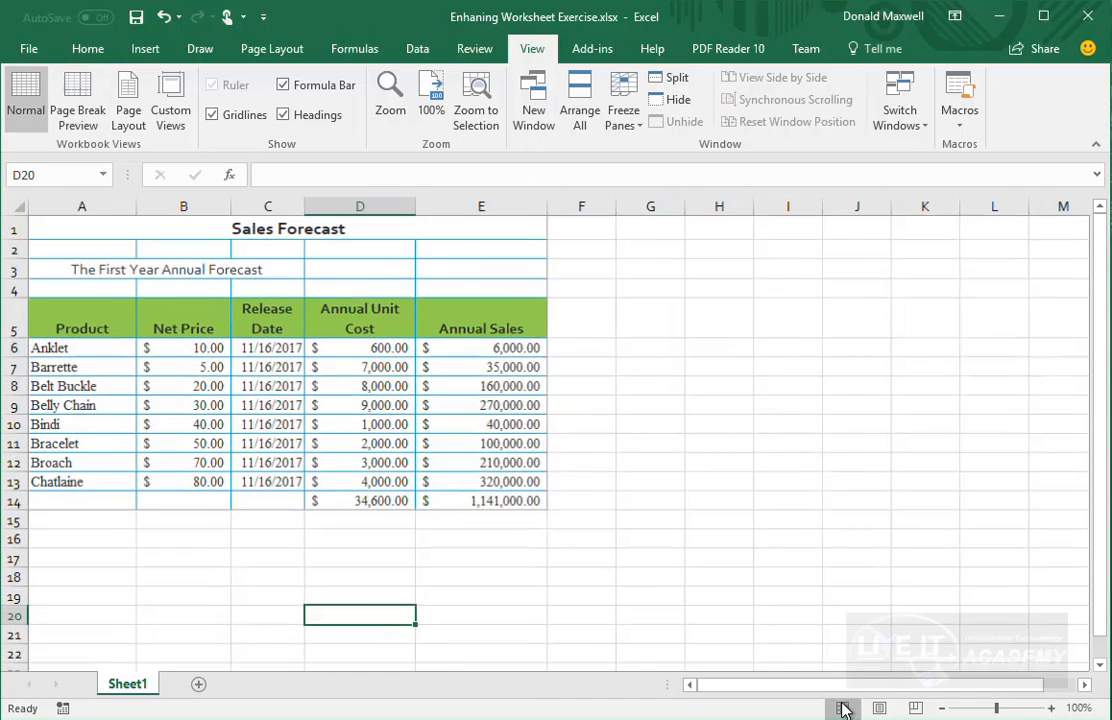
scroll(812, 545, "down", 3)
scroll(812, 545, "down", 4)
scroll(801, 561, "up", 7)
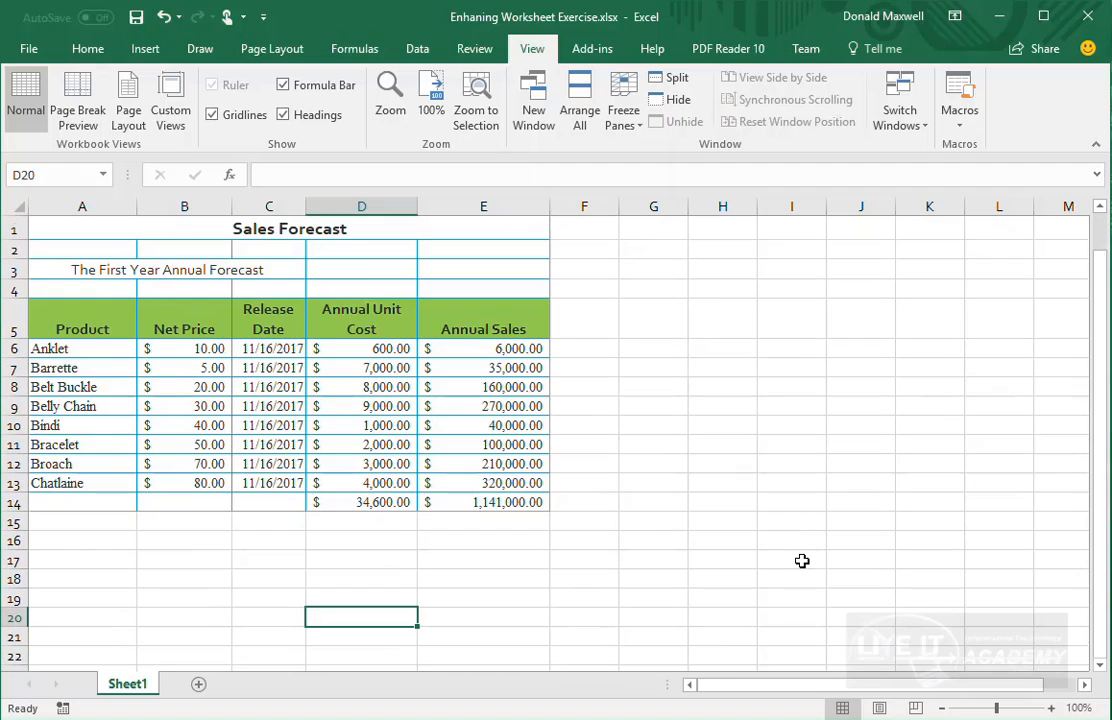
left_click_drag(747, 688, 487, 669)
left_click_drag(640, 632, 636, 615)
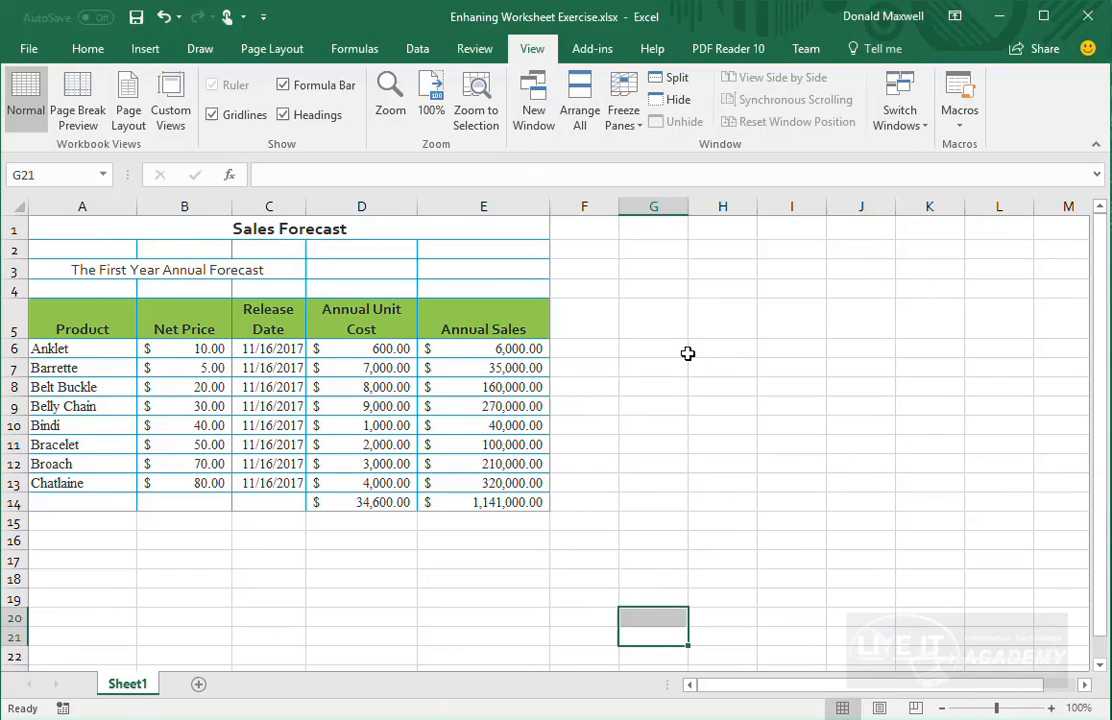
- Examine the print preview for the table layout, header, footer, landscape orientation and margins, and return to the worksheet
left_click(29, 49)
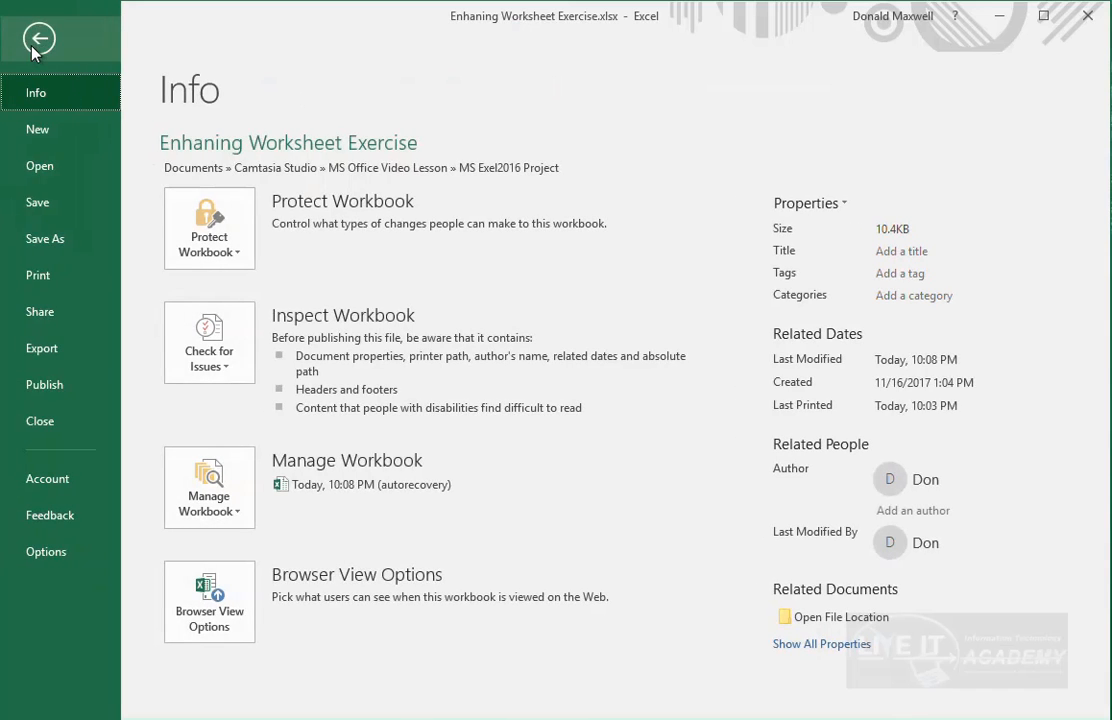
left_click(40, 275)
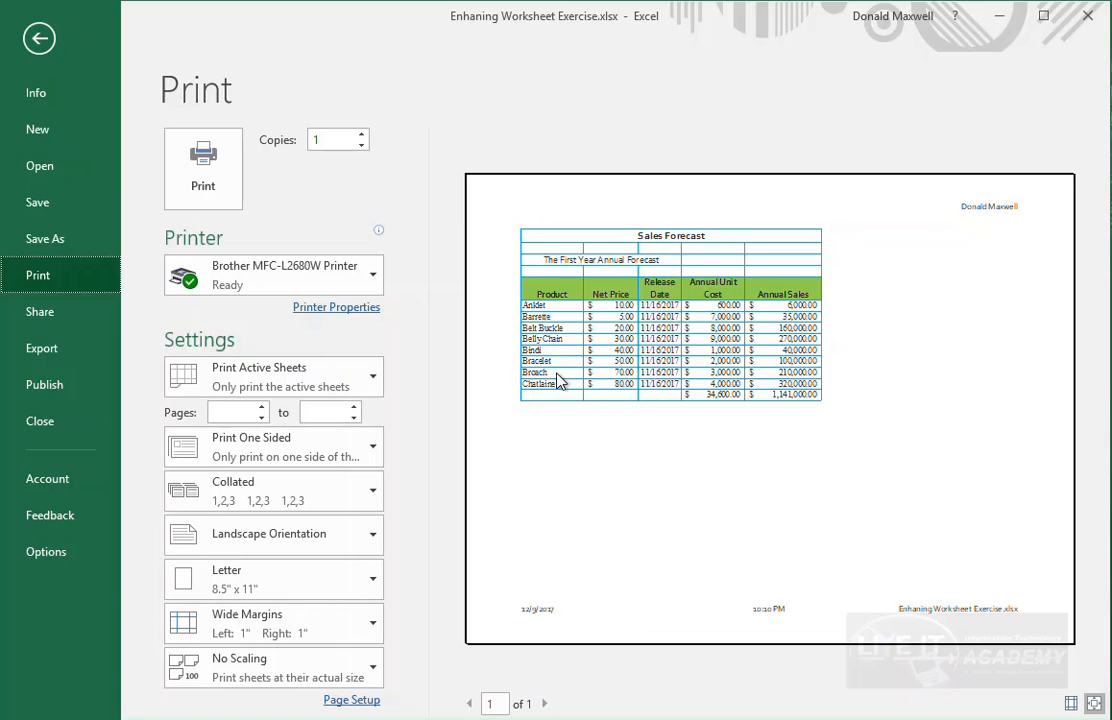
left_click(40, 40)
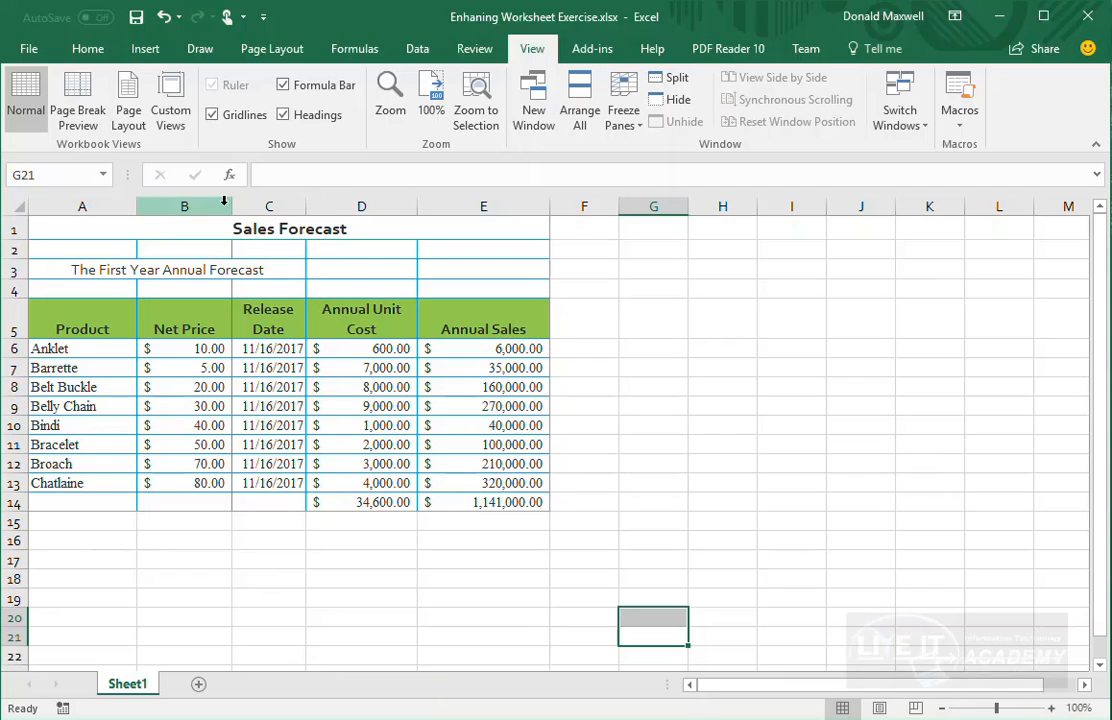
- Narrow column B so the Net Price heading wraps onto two lines
left_click_drag(231, 208, 202, 212)
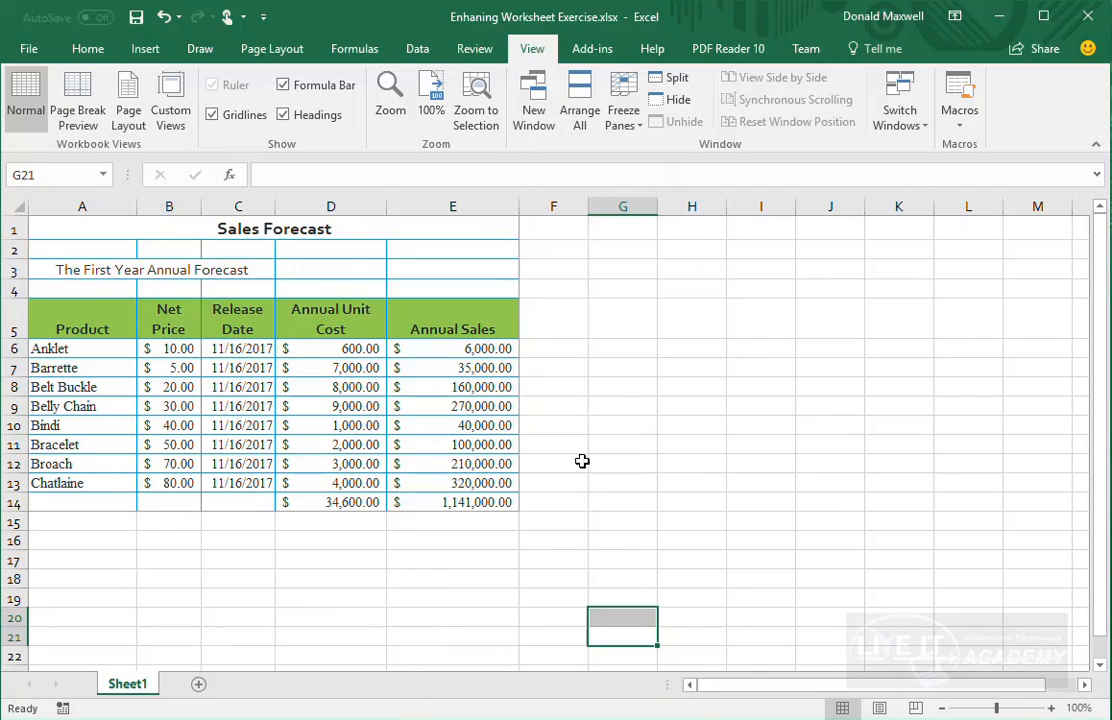
- Rename the Sheet1 worksheet as Sales
right_click(140, 689)
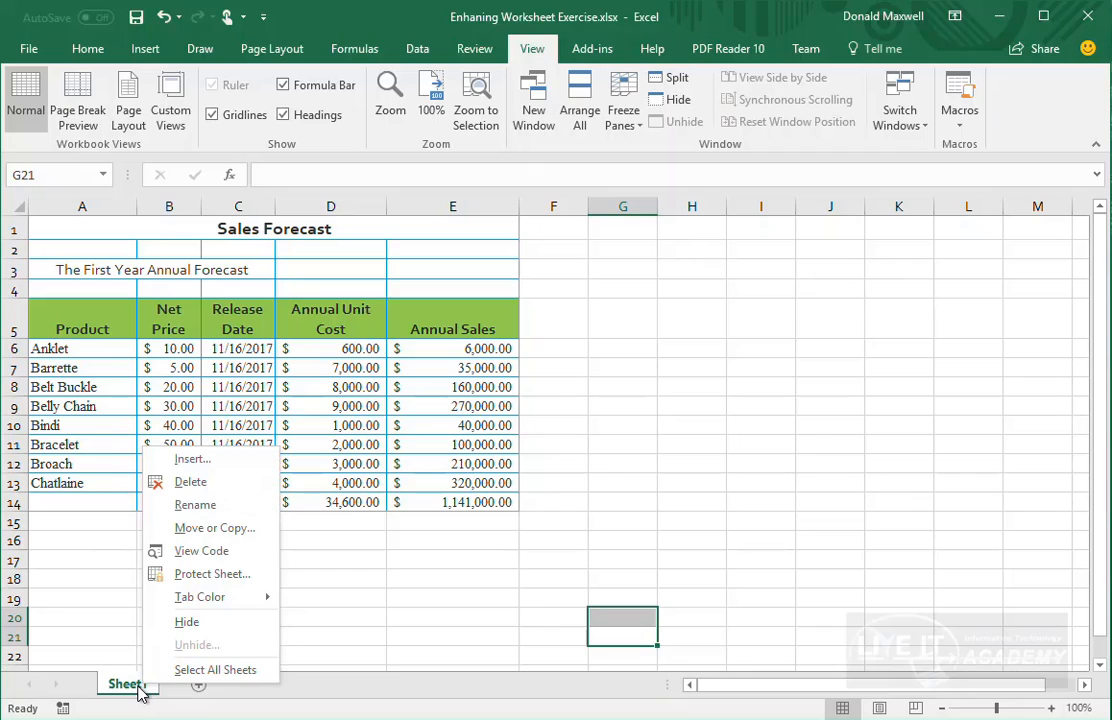
left_click(215, 505)
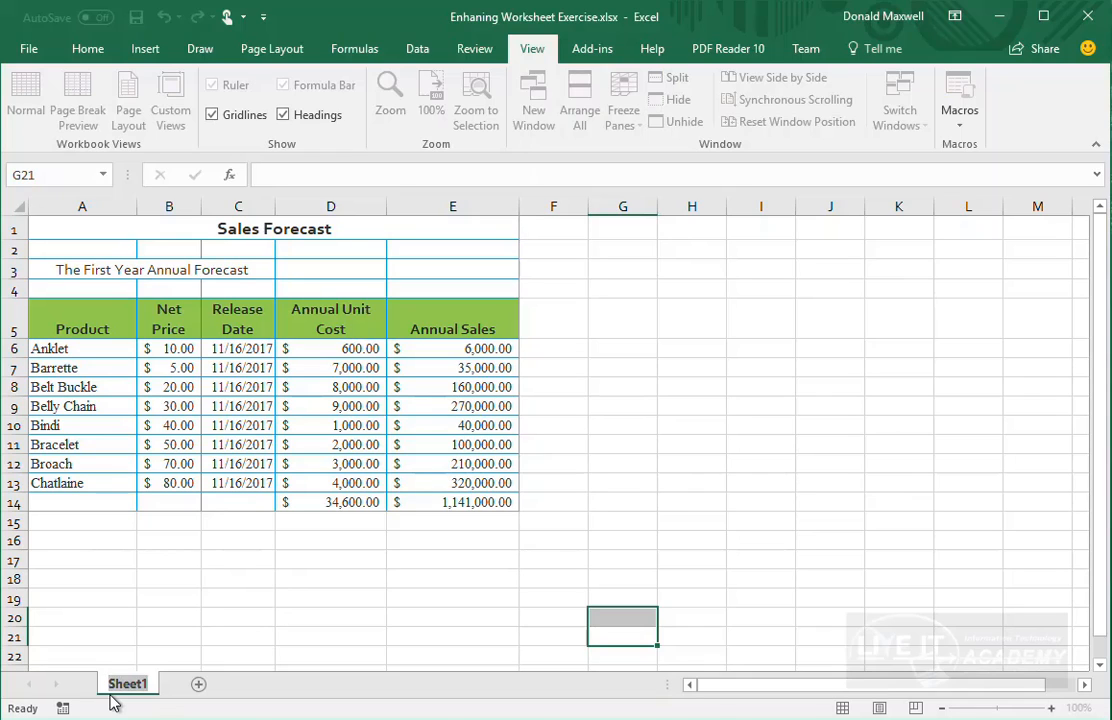
type("Sales")
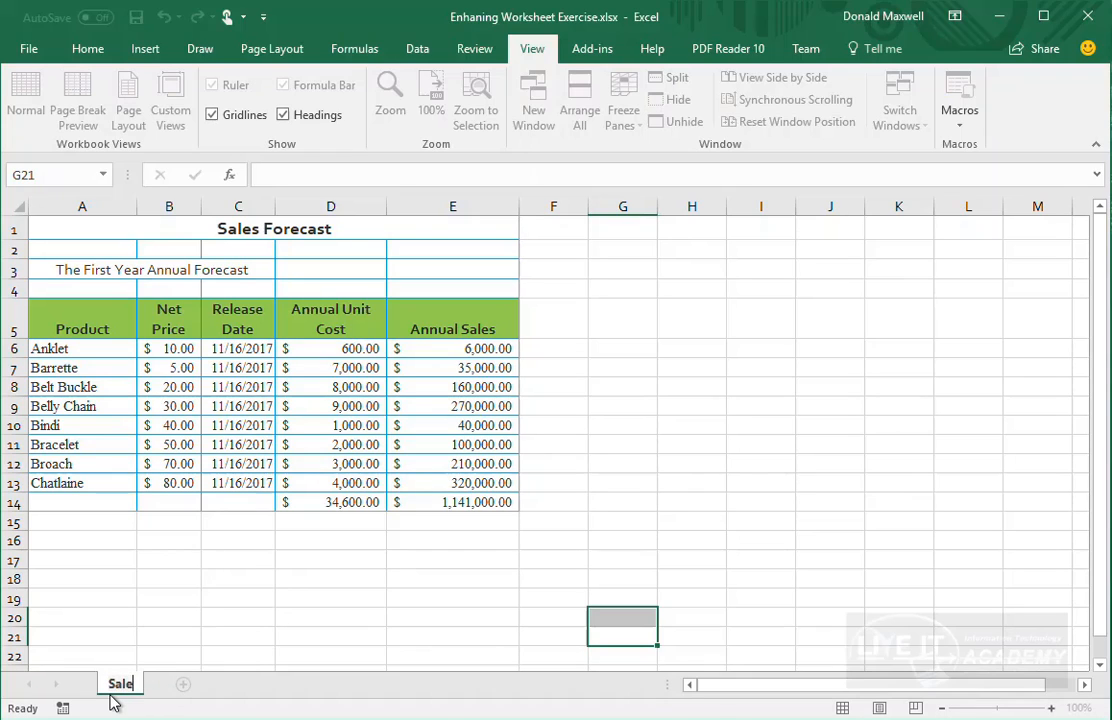
left_click(308, 661)
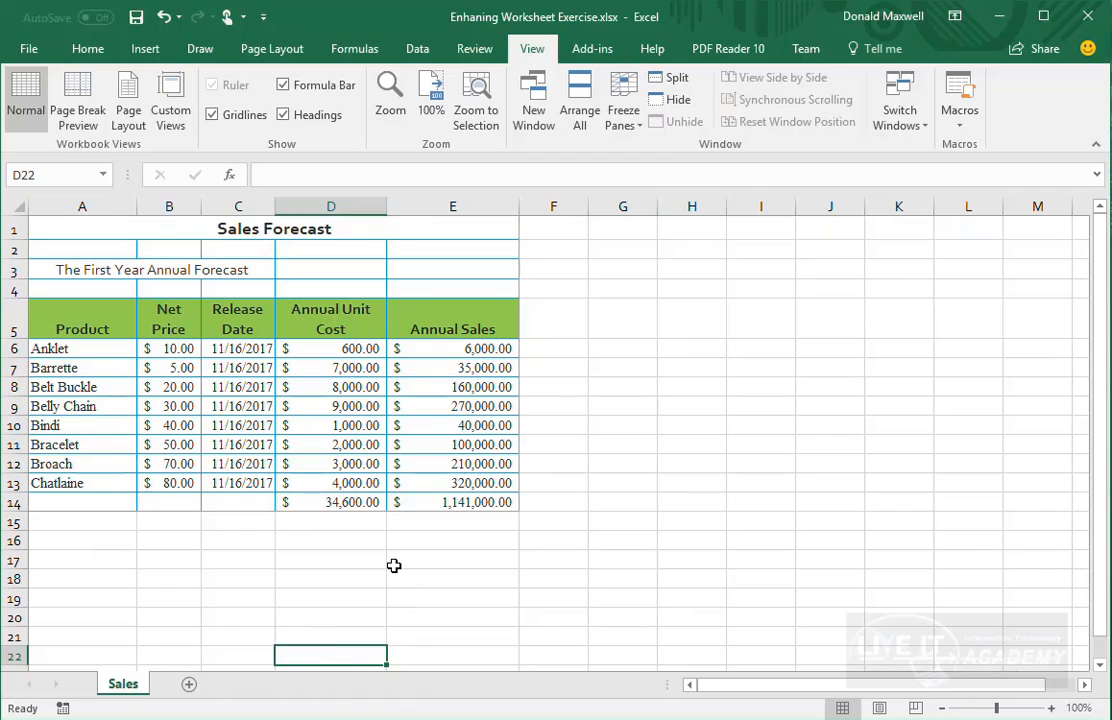